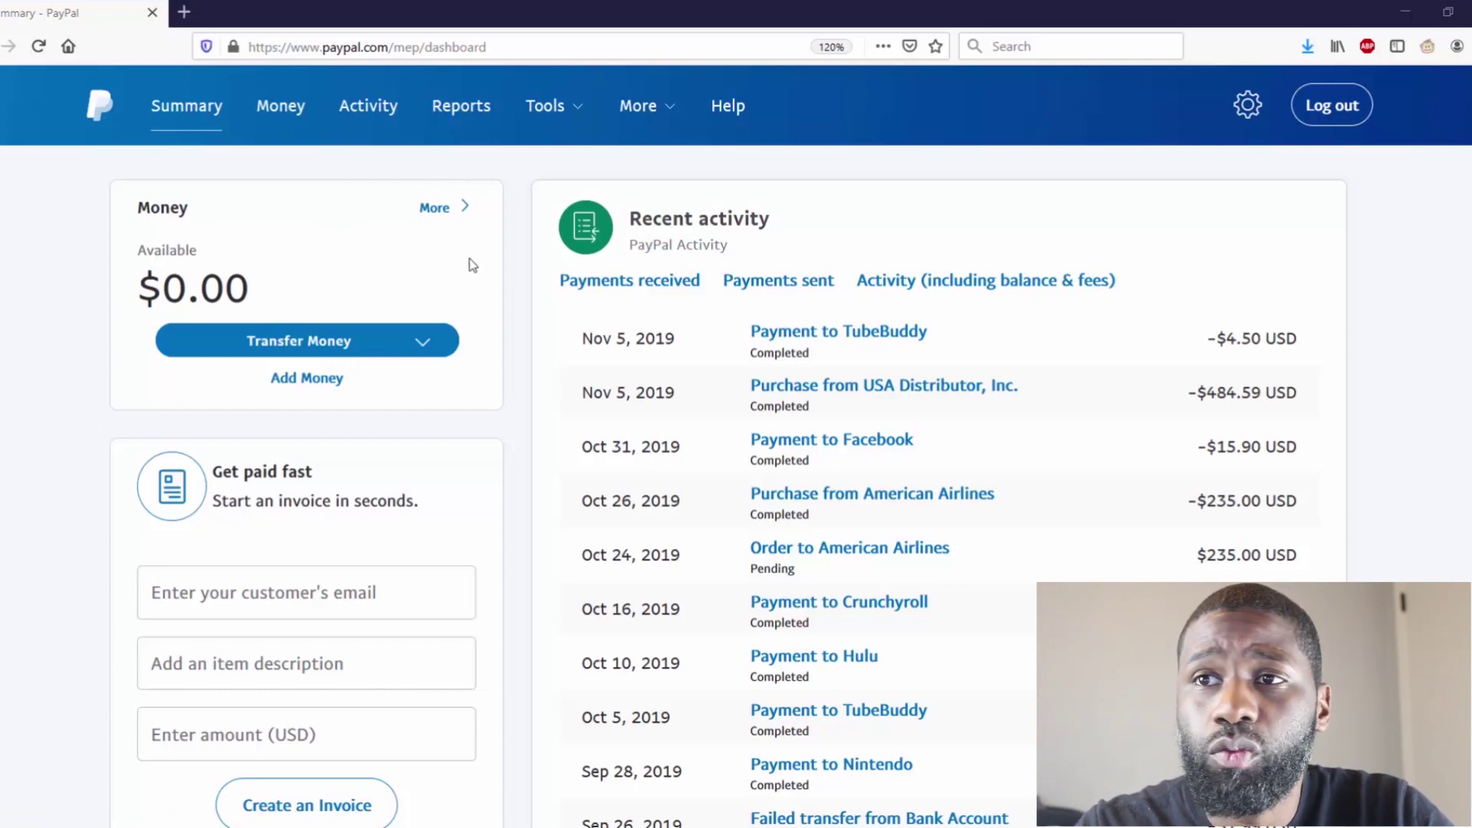
Step: Go to PayPal buttons under Tools and choose the Add to Cart button
click(549, 109)
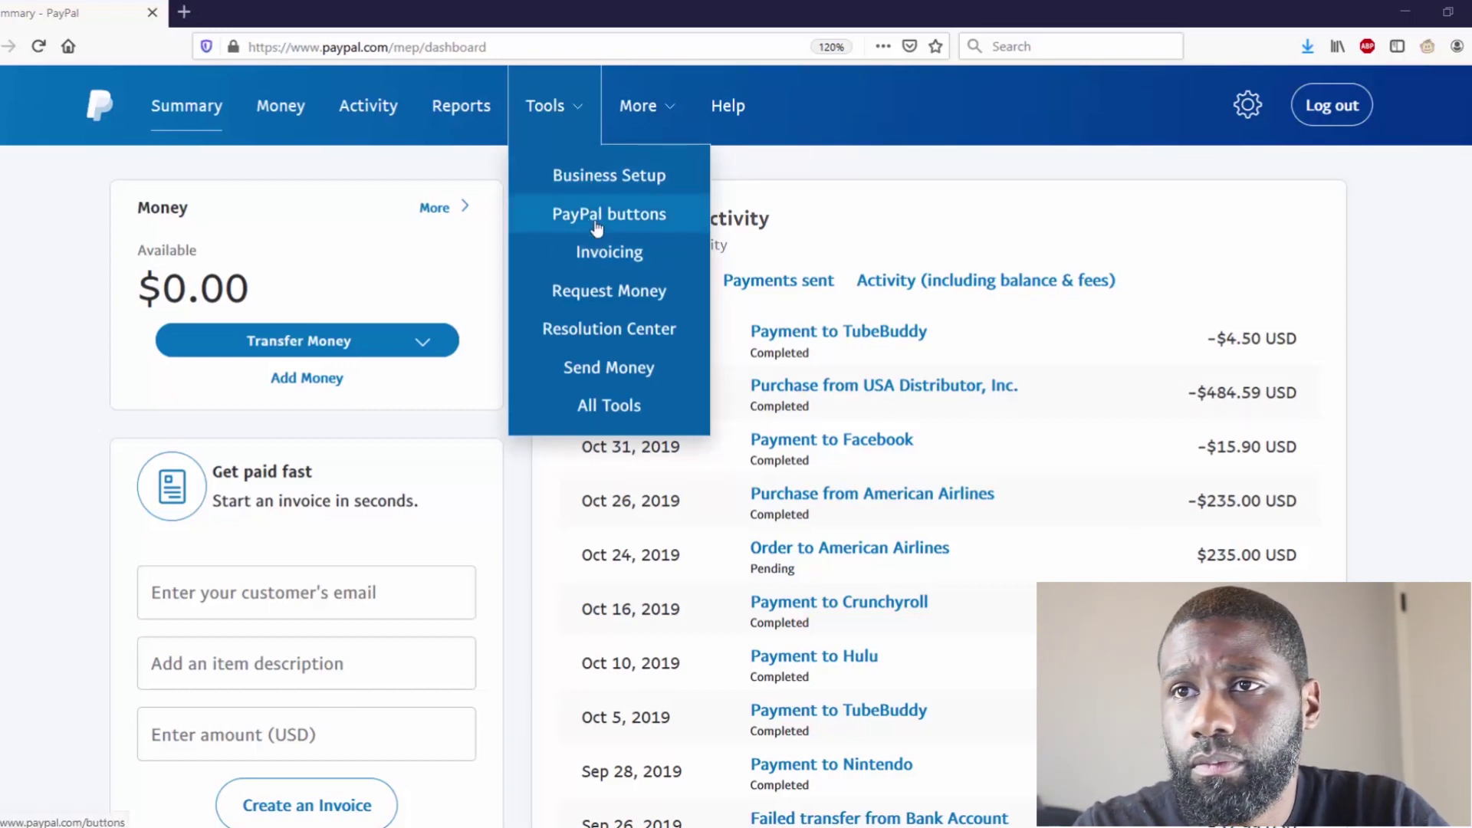
click(597, 223)
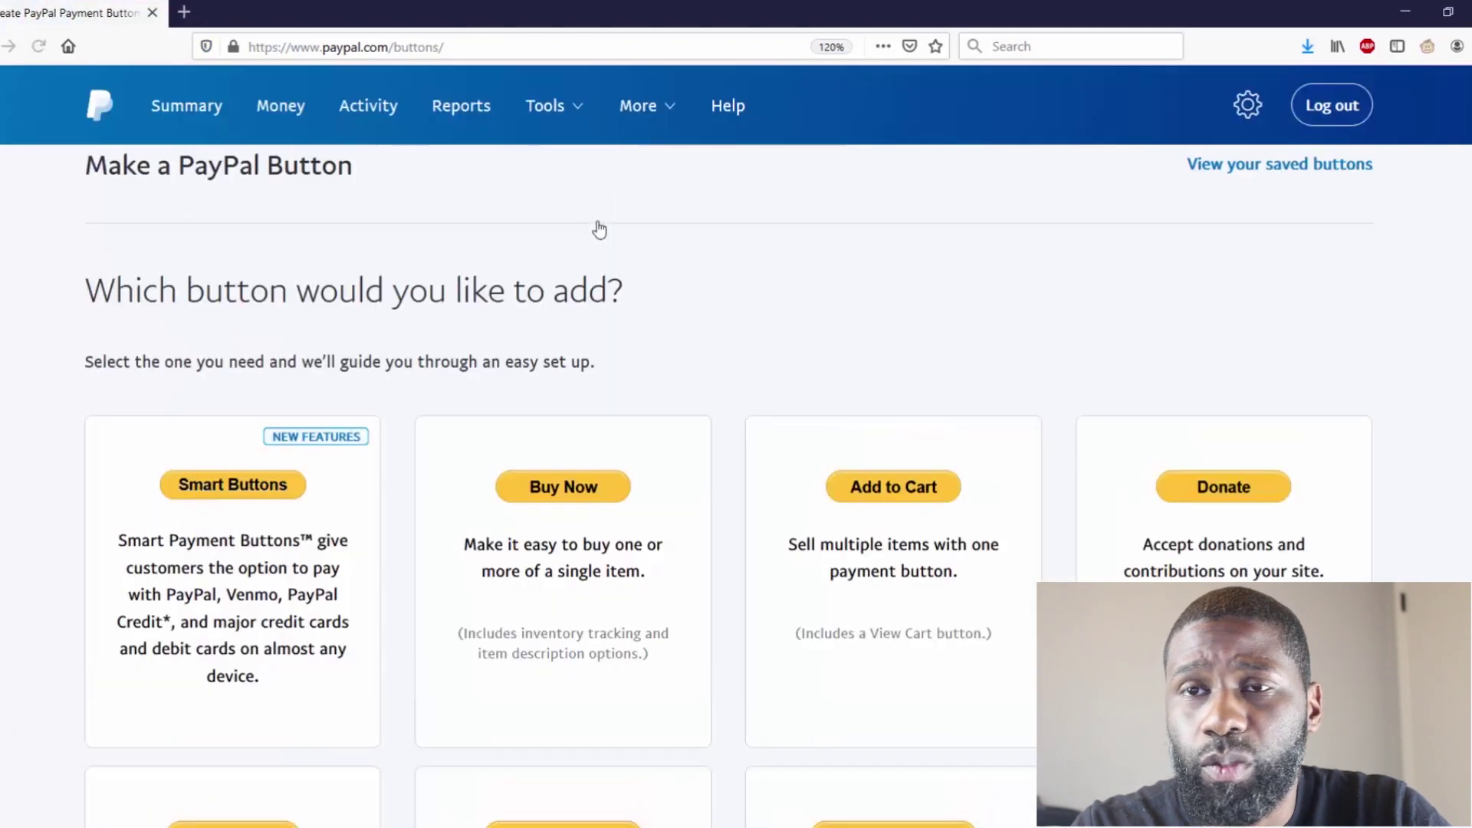
scroll(599, 229, down, 2)
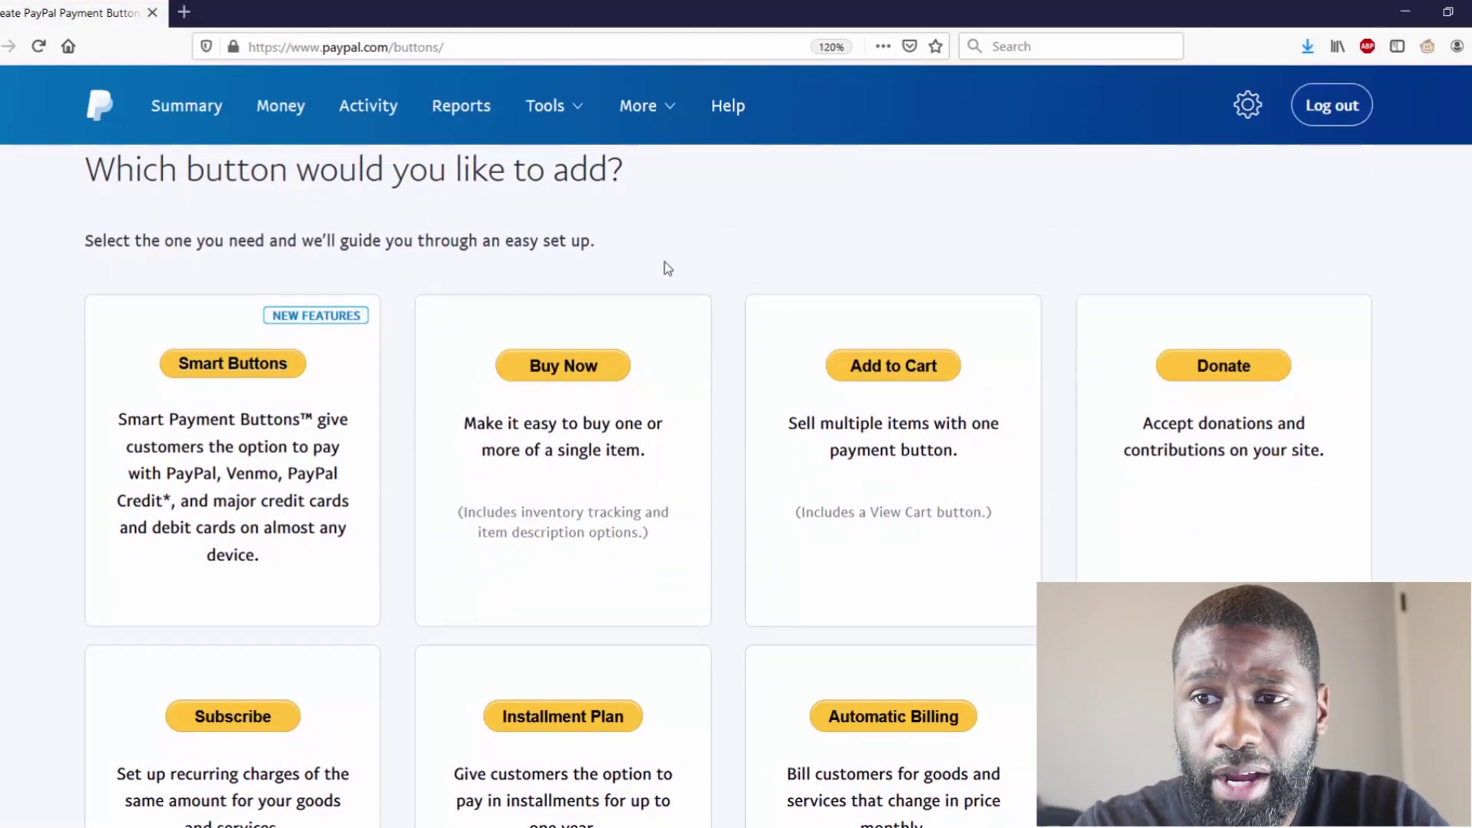
scroll(665, 267, down, 2)
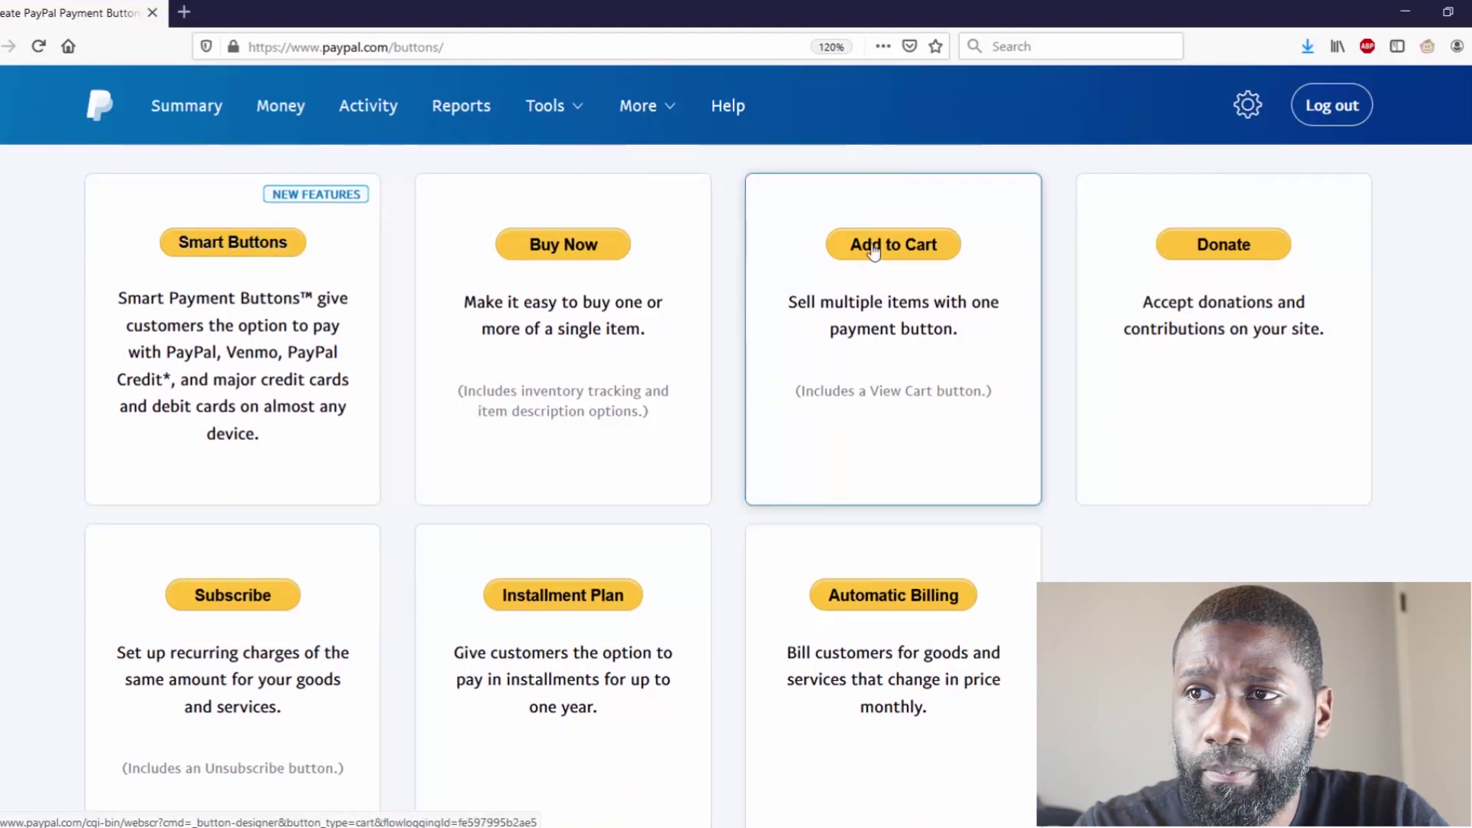
click(910, 253)
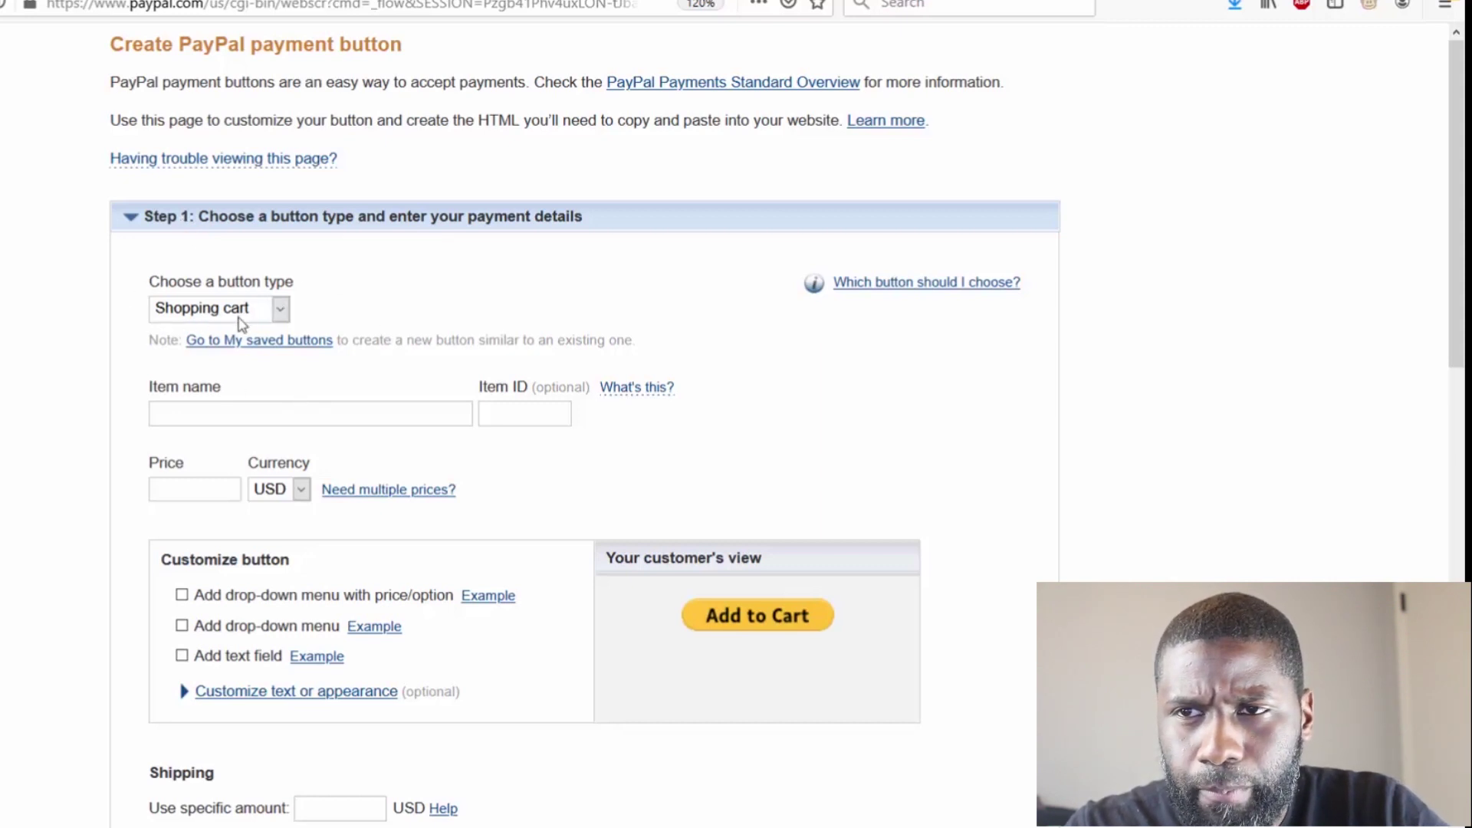
Step: Review the button type list and keep Shopping cart selected
click(281, 315)
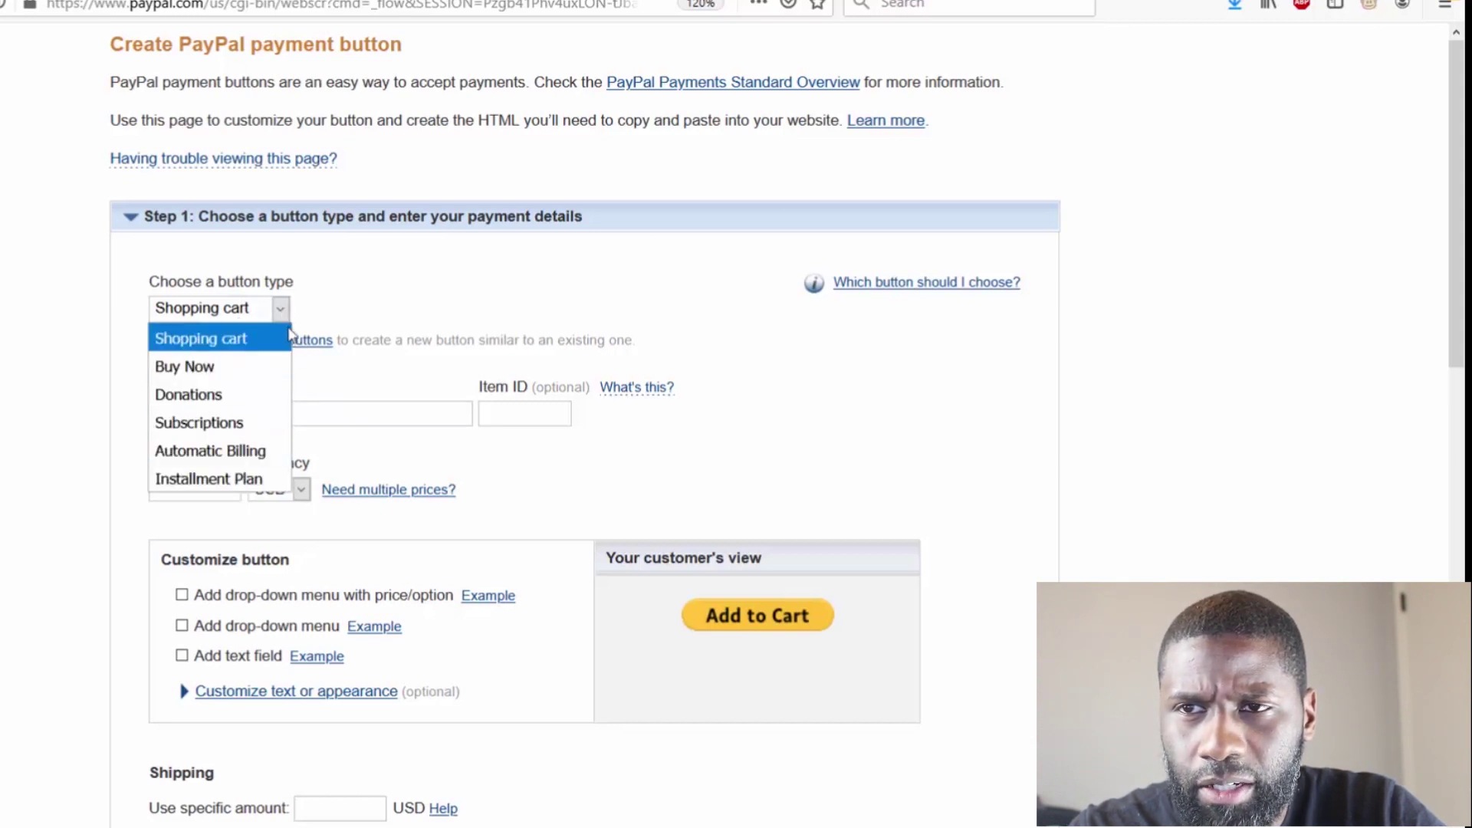
click(359, 304)
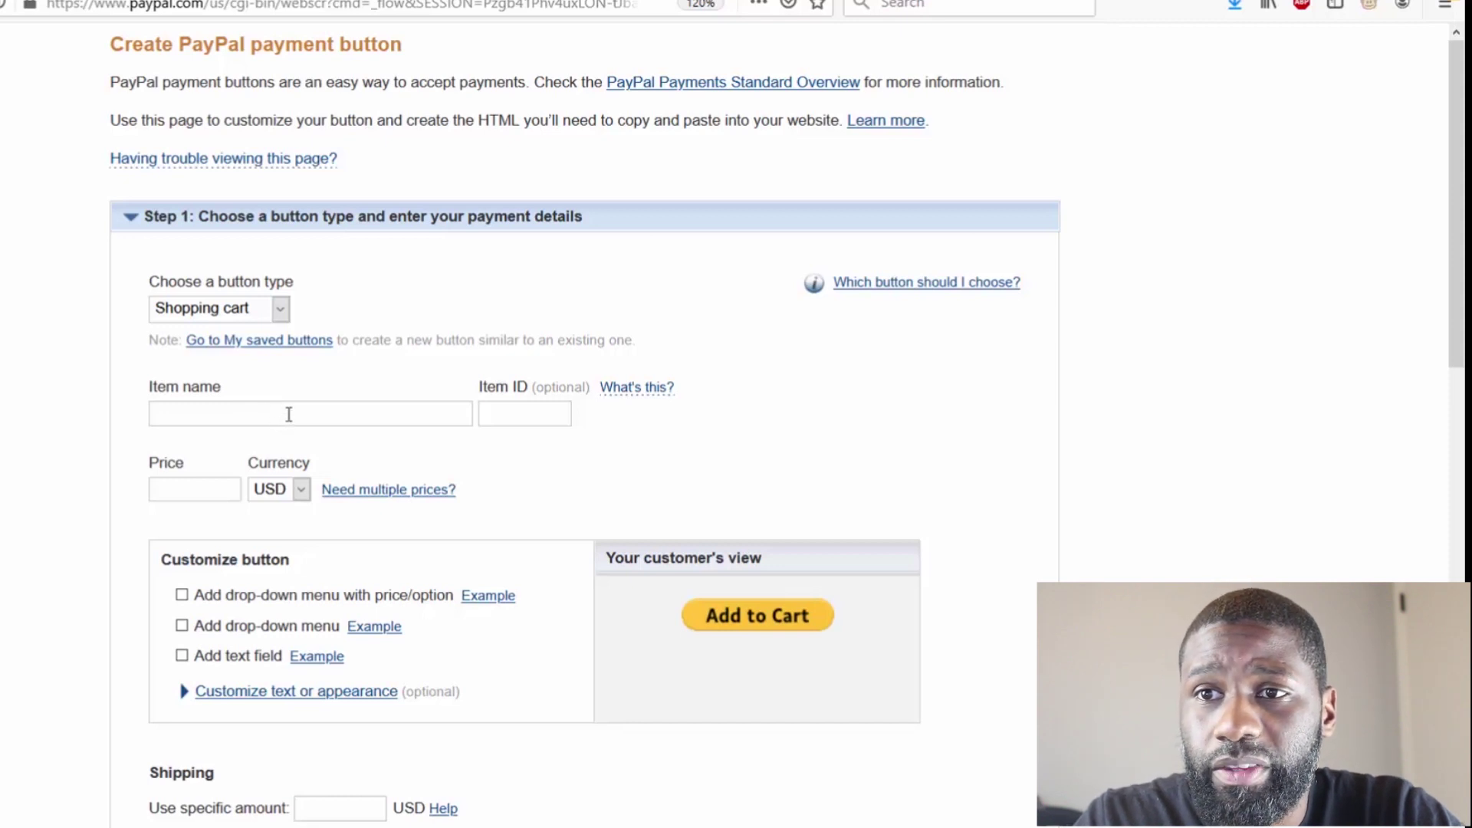
Step: Name the item Marbella with item ID 112 and keep USD as currency
click(289, 414)
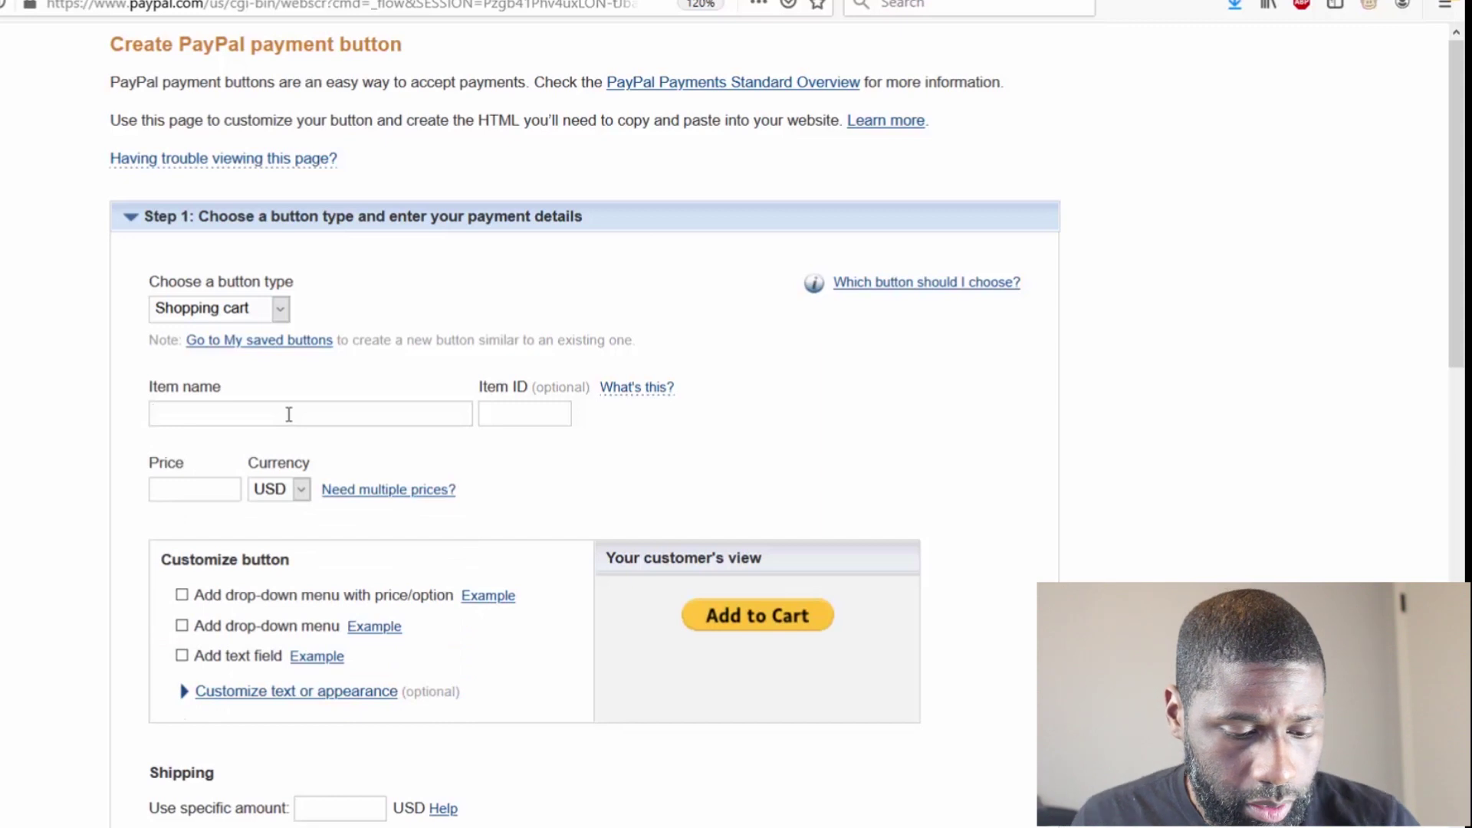
text(Mar)
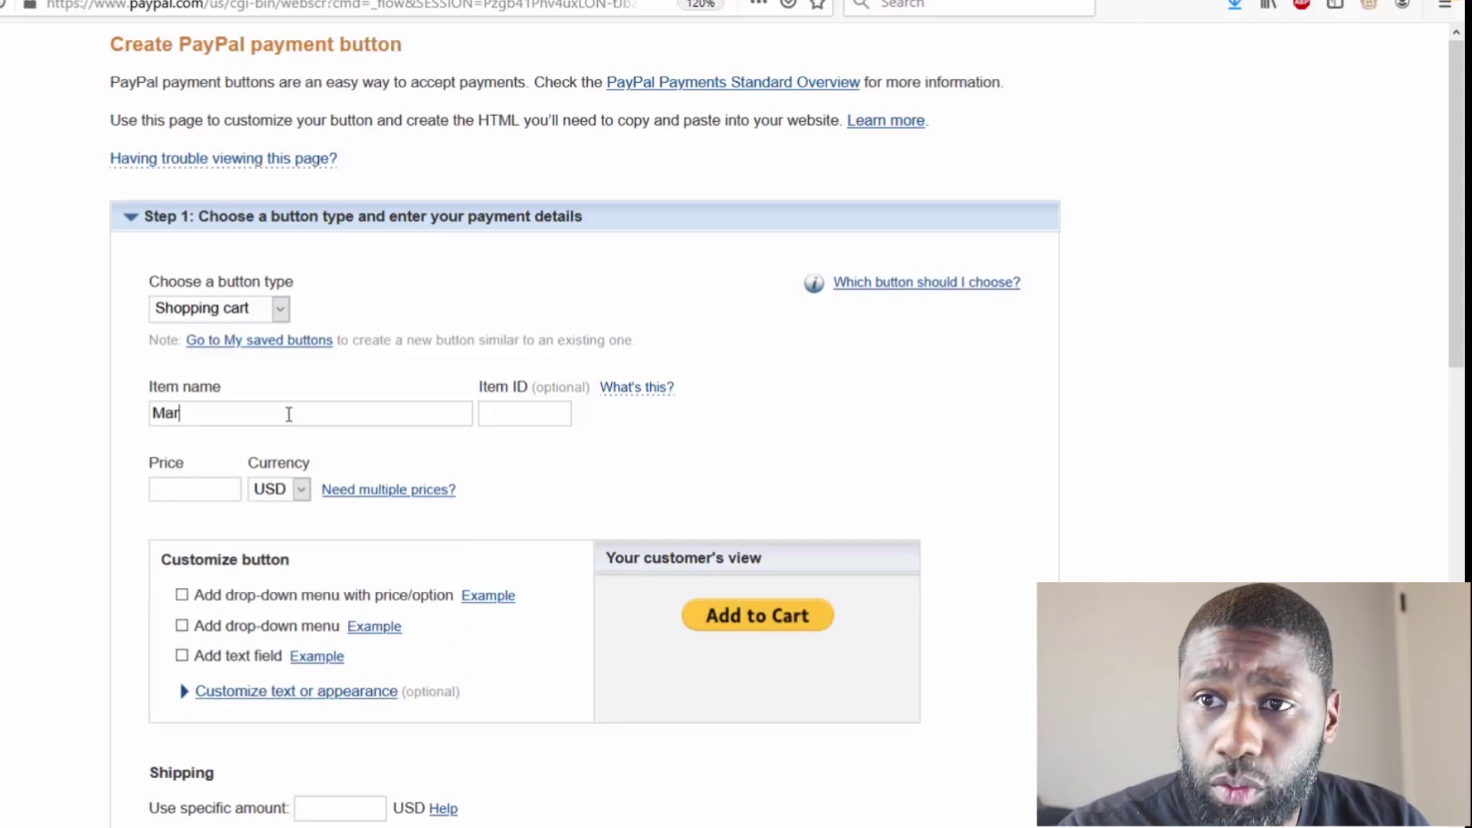
text(be)
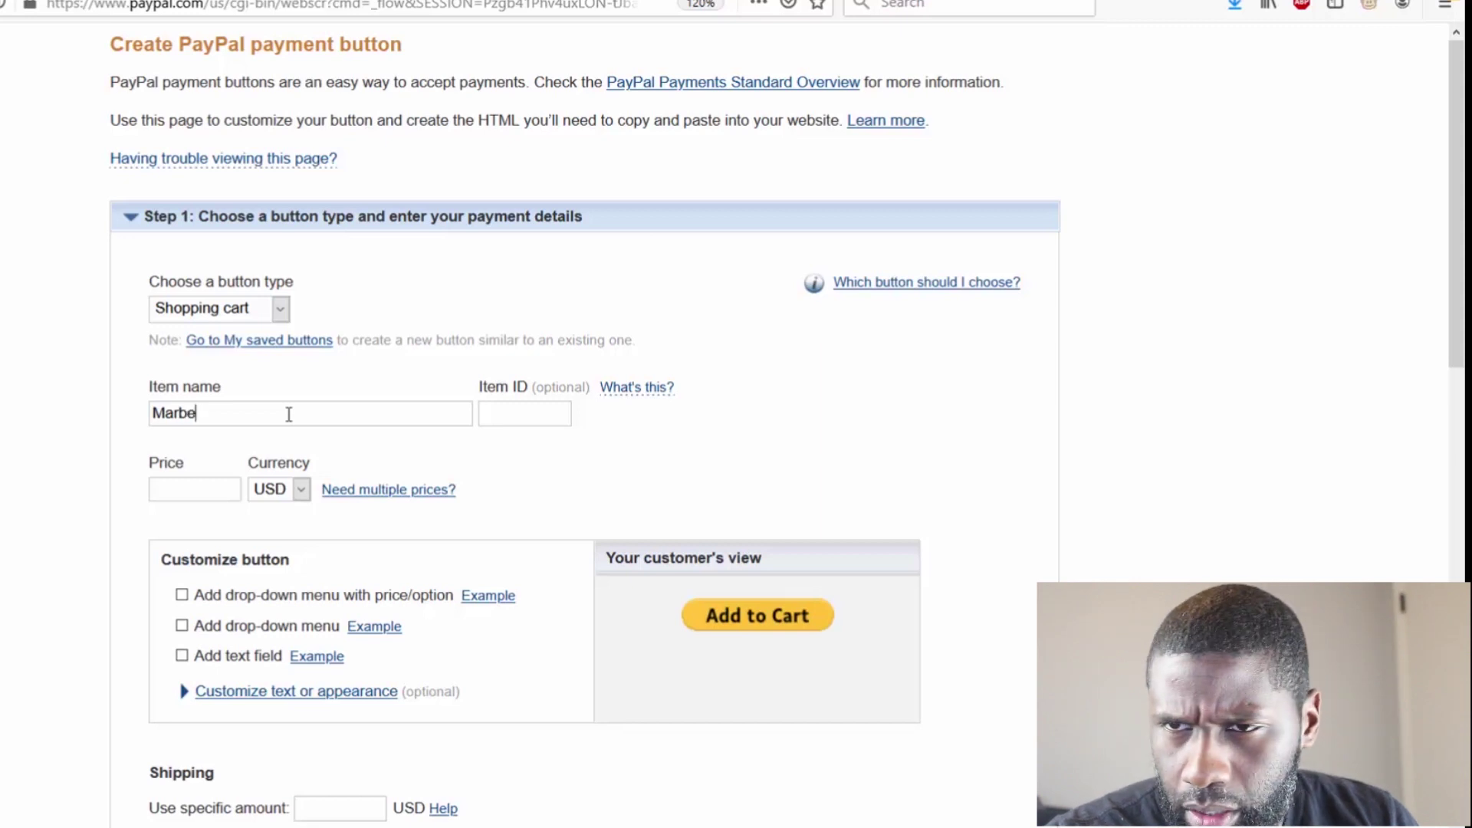
text(lla)
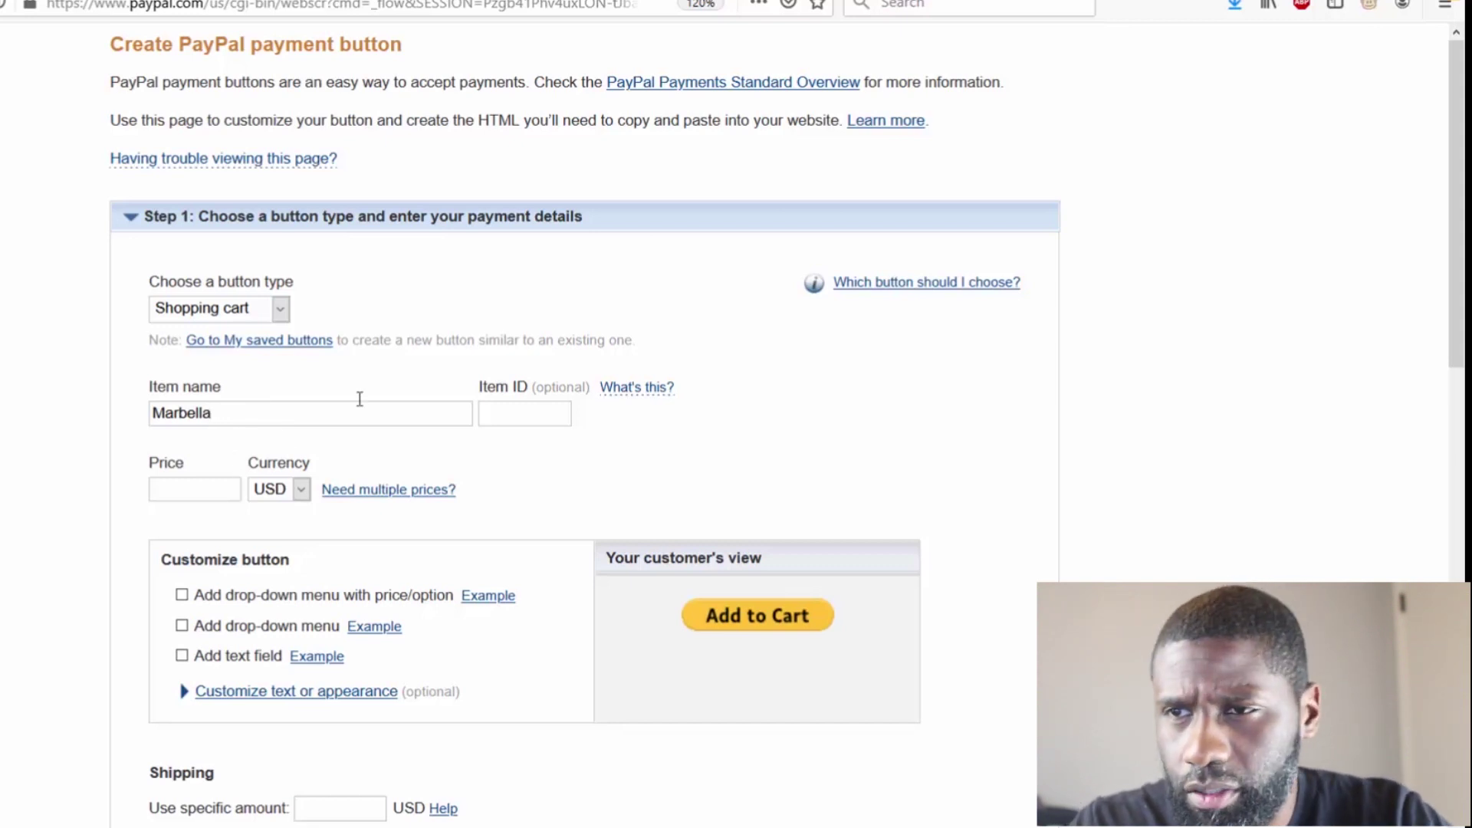
click(497, 409)
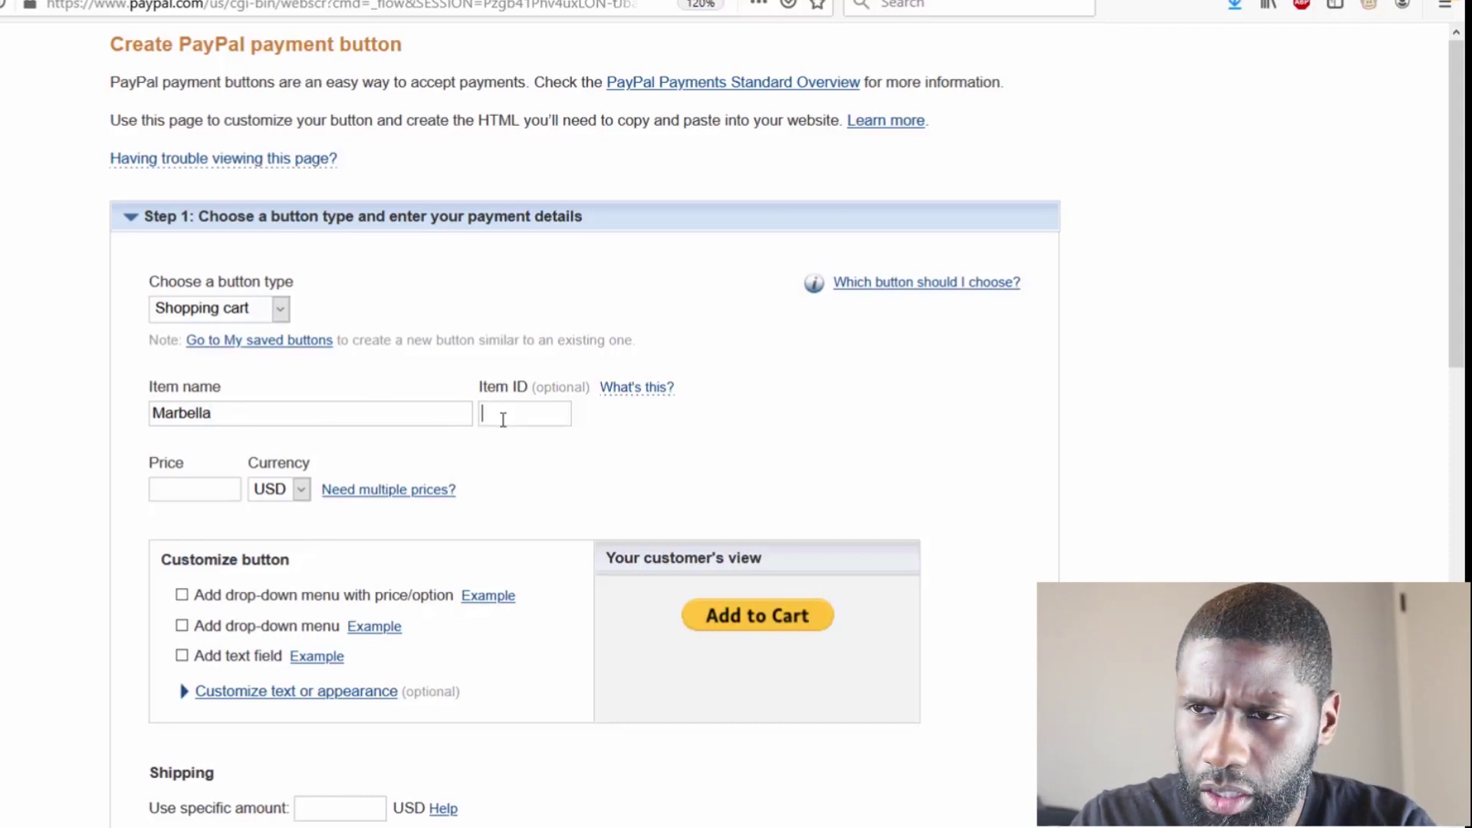
text(1)
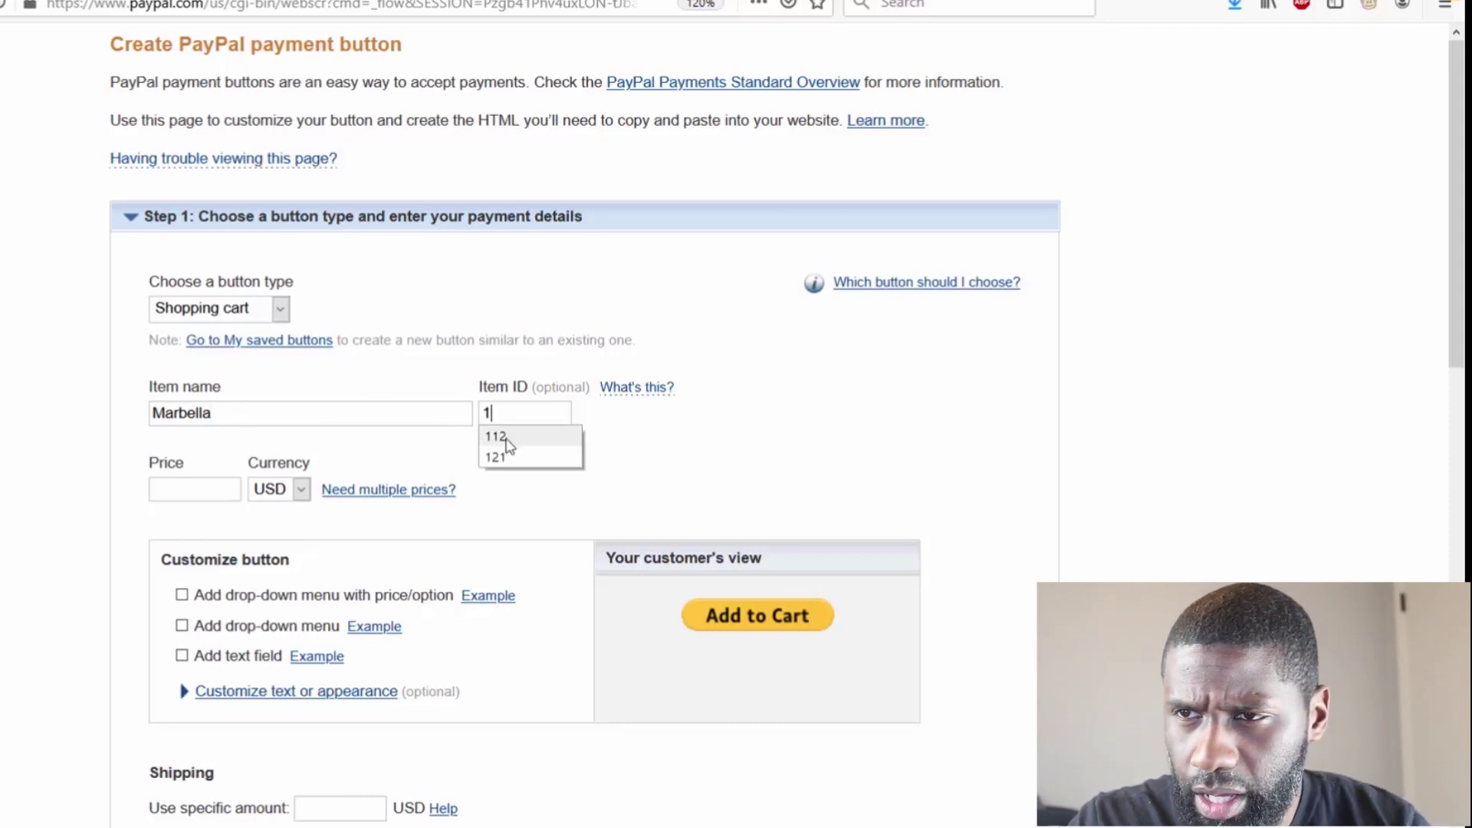
click(506, 443)
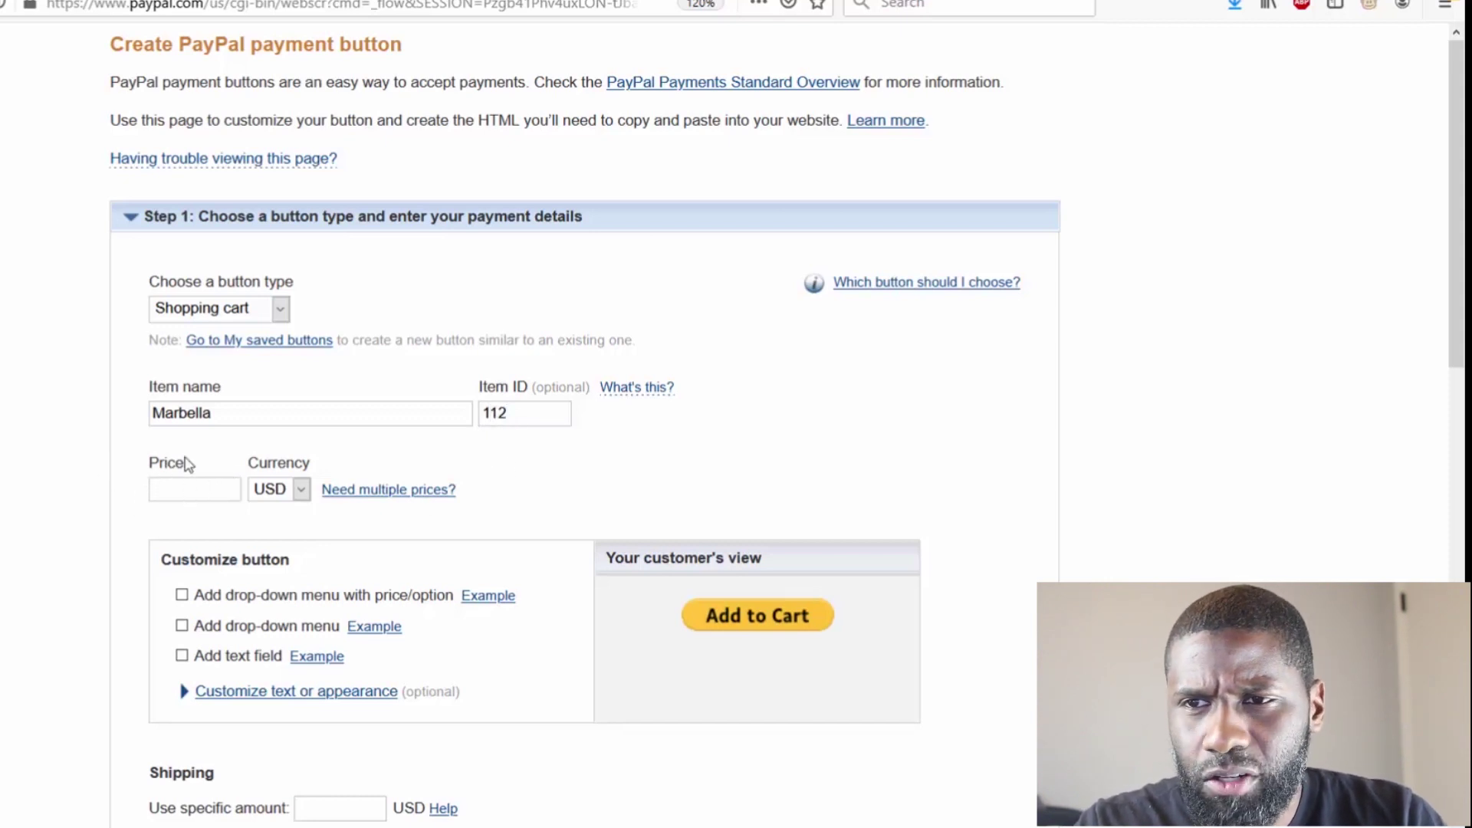
click(303, 491)
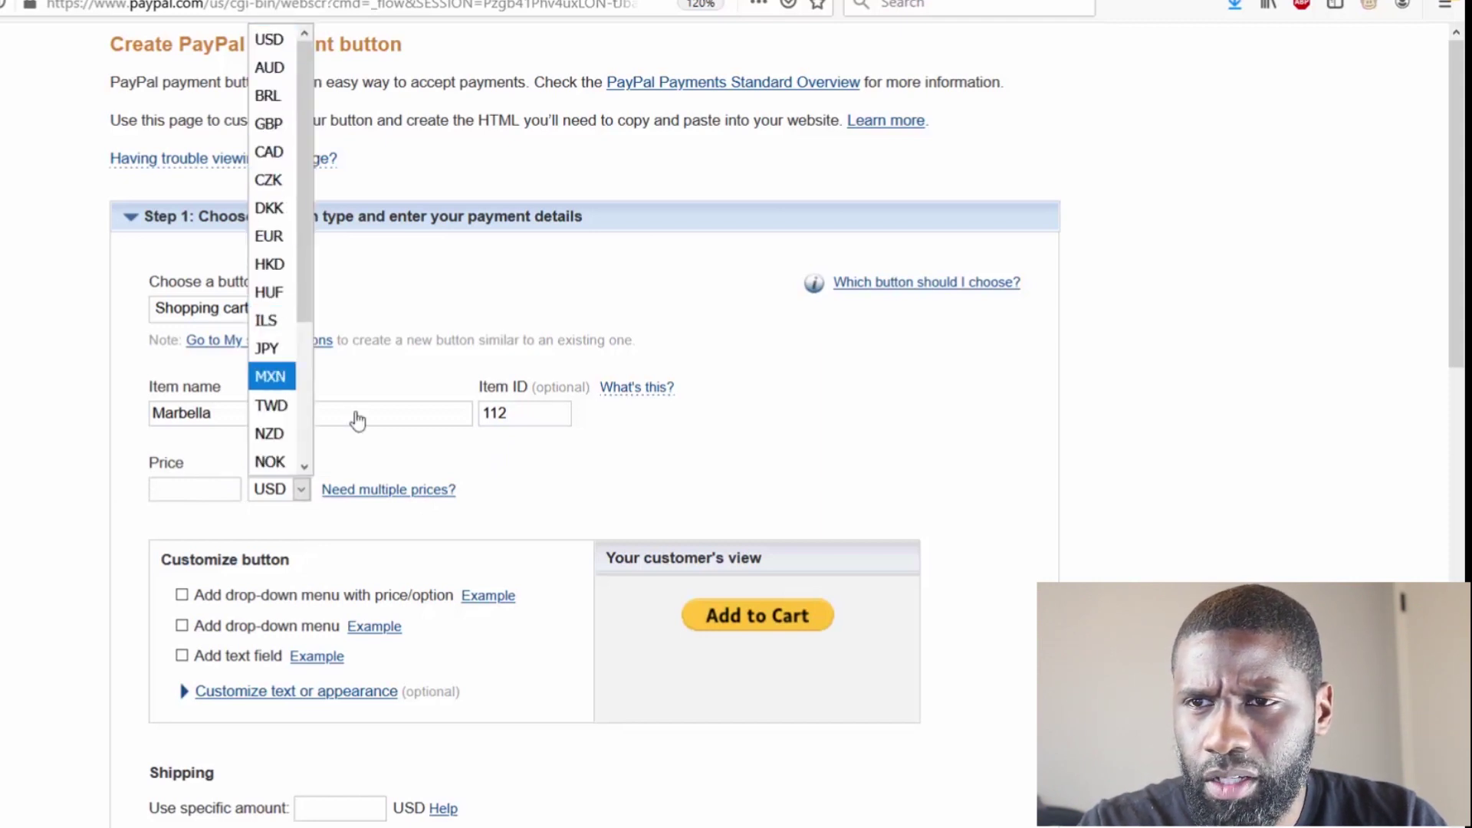
click(539, 460)
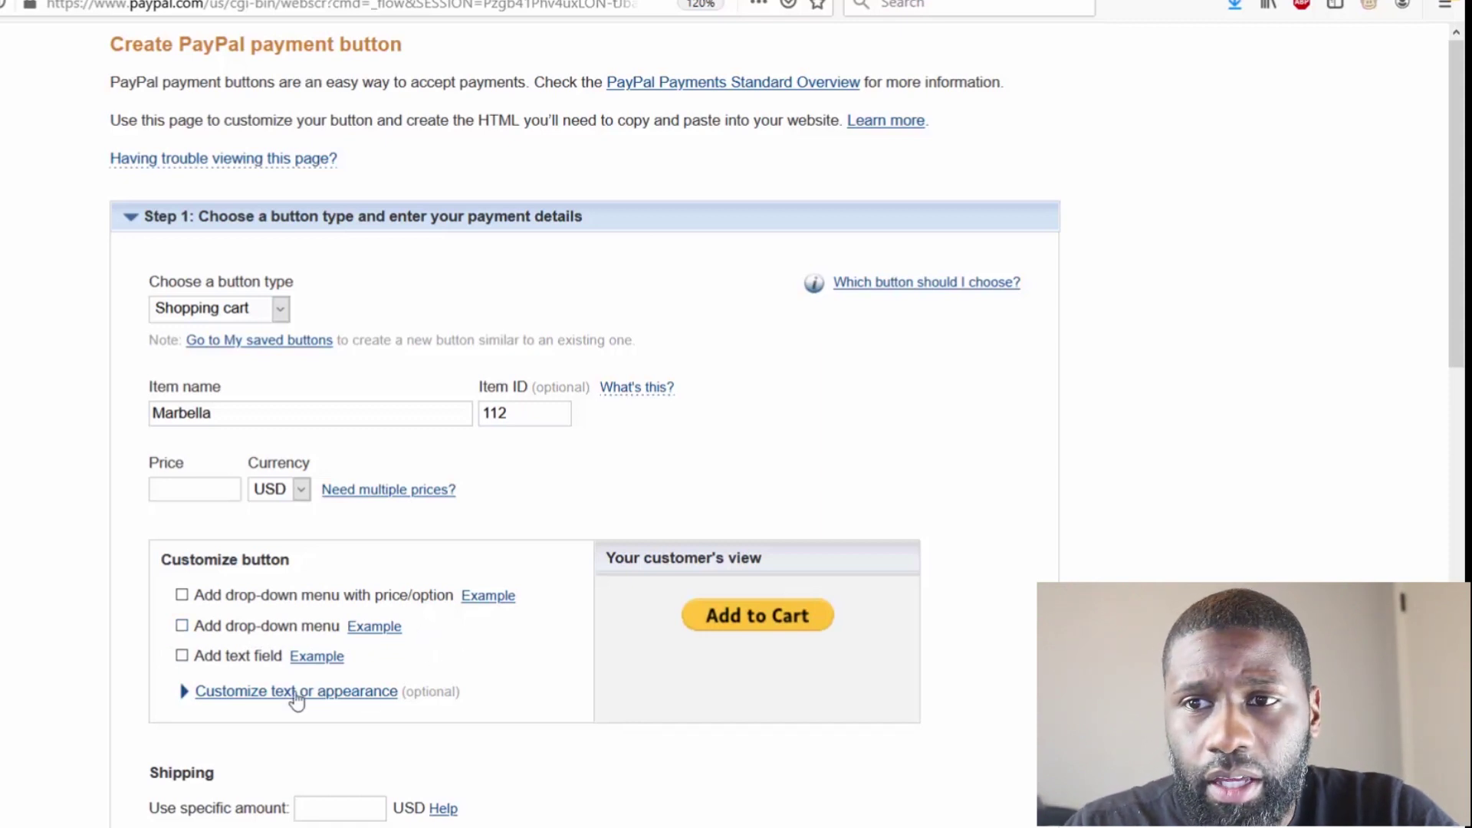
Step: Add a Date Range price drop-down with 6 months as its first option
click(182, 595)
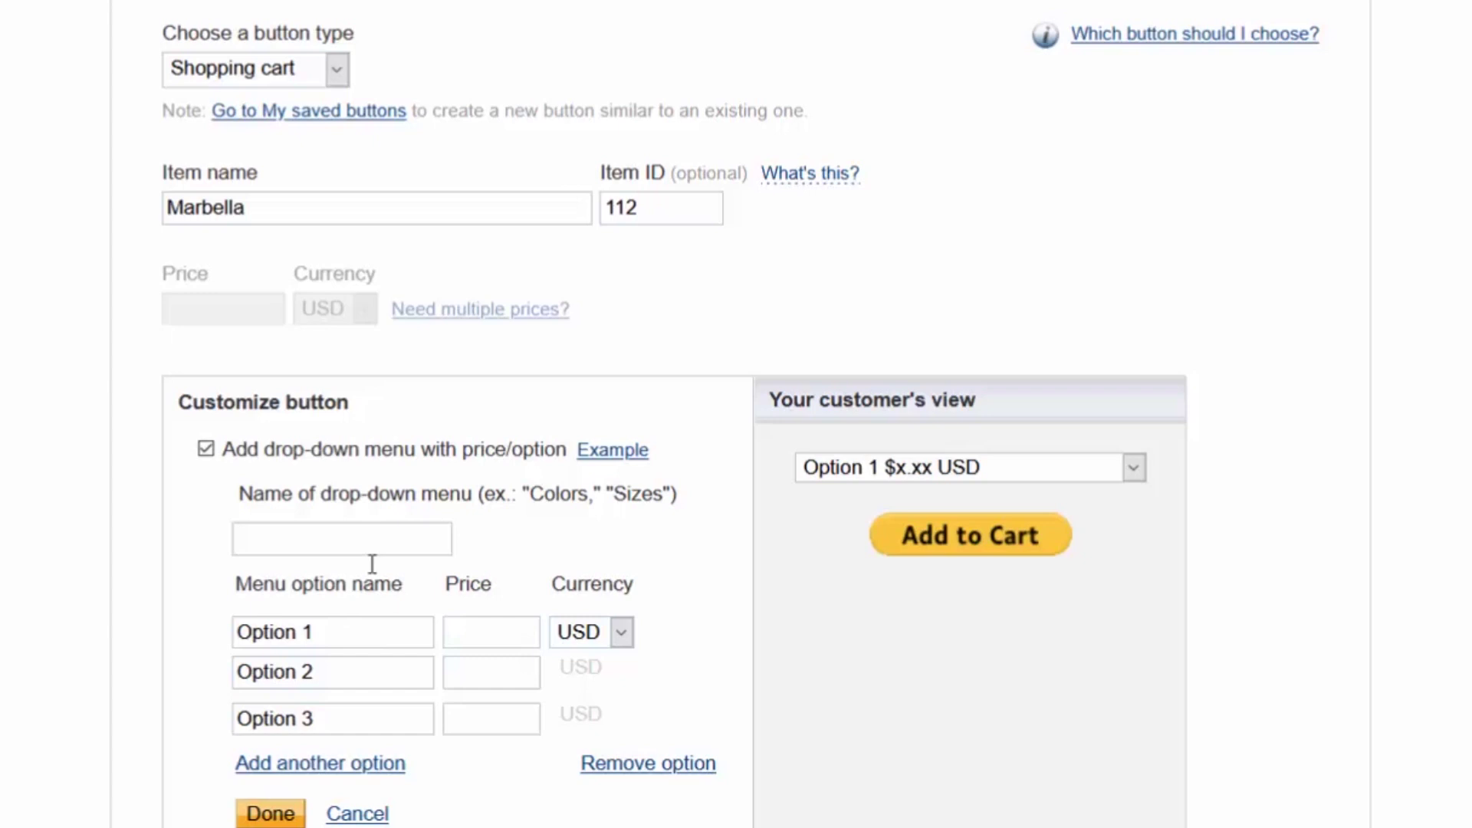
click(376, 529)
text(Da)
text(te )
text(Range)
key(Tab)
text(6 mon)
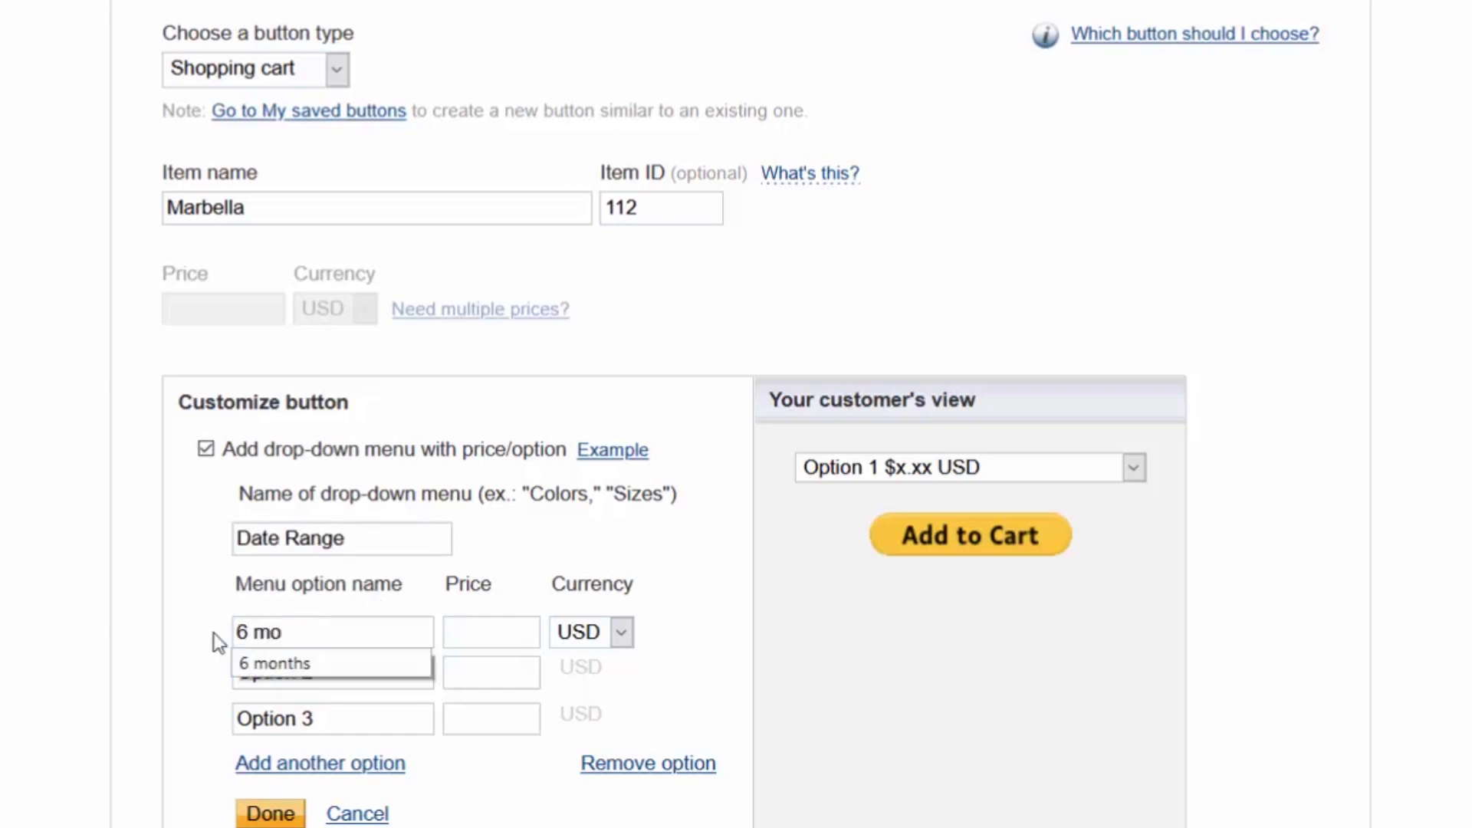
text(ths)
Step: Name the second and third options 12 months and 15 months
click(326, 672)
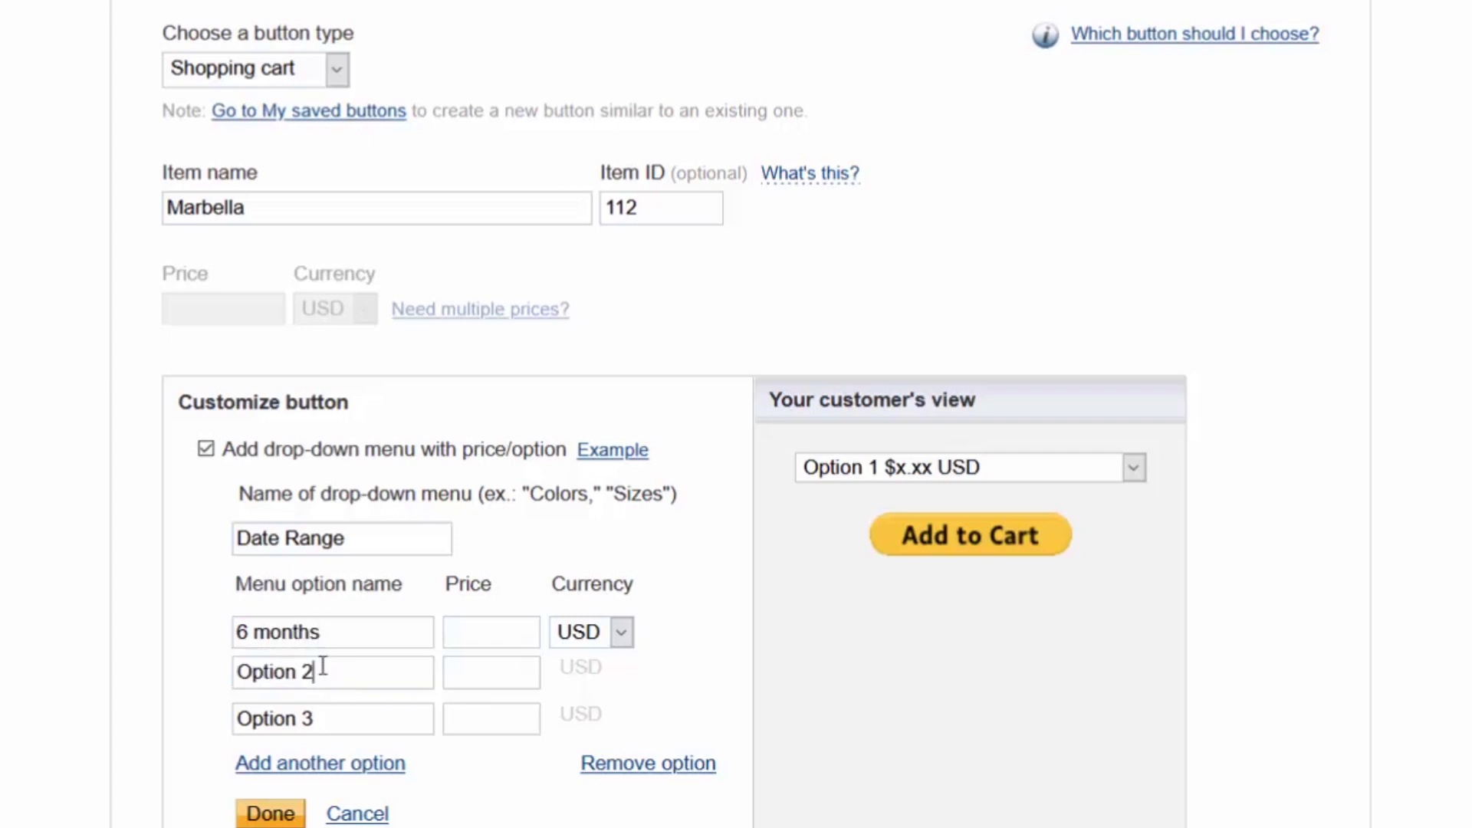
drag(319, 673, 110, 661)
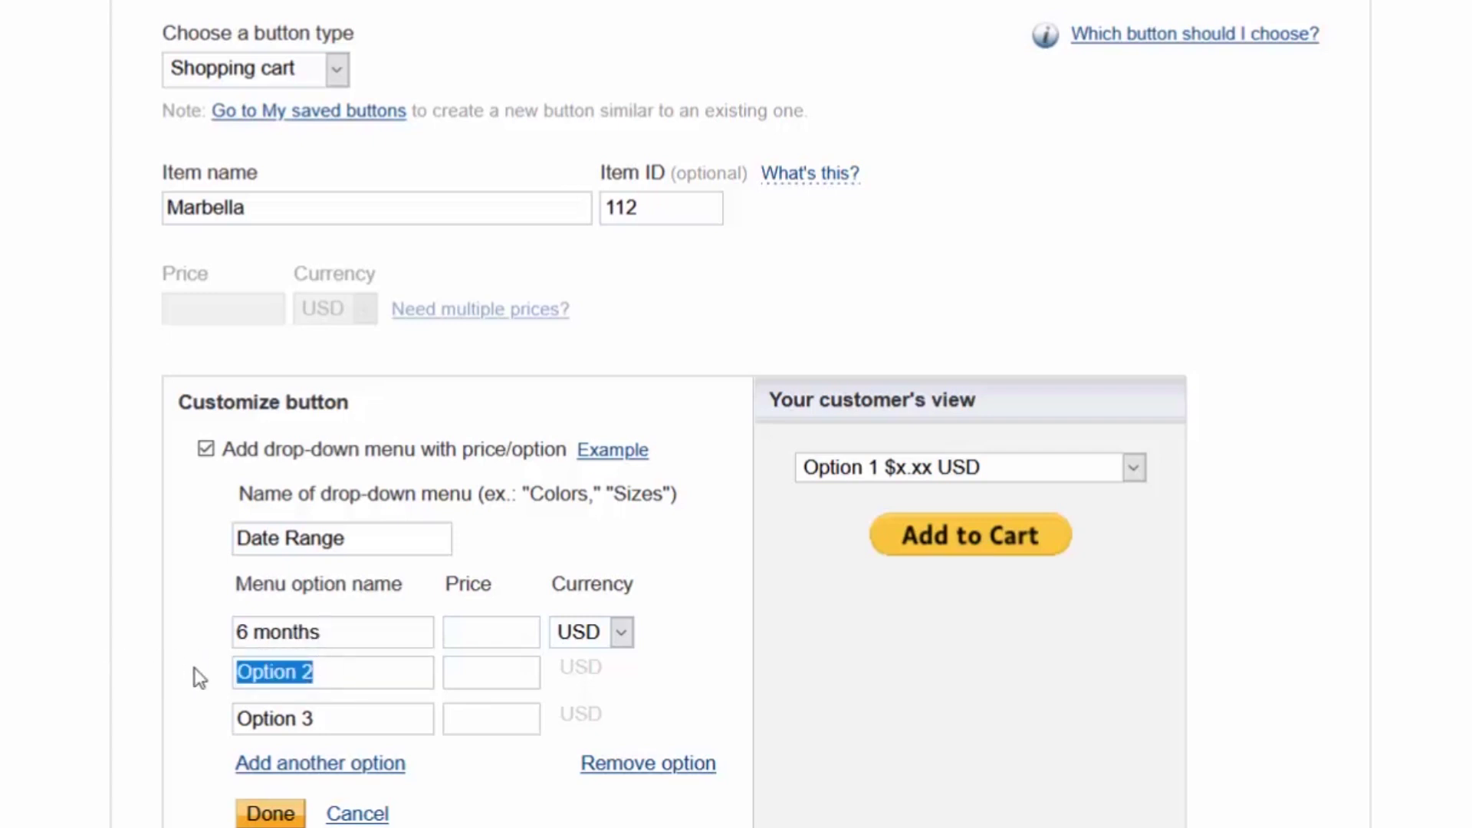
key(BackSpace)
click(247, 664)
click(268, 700)
text(12 months)
click(310, 719)
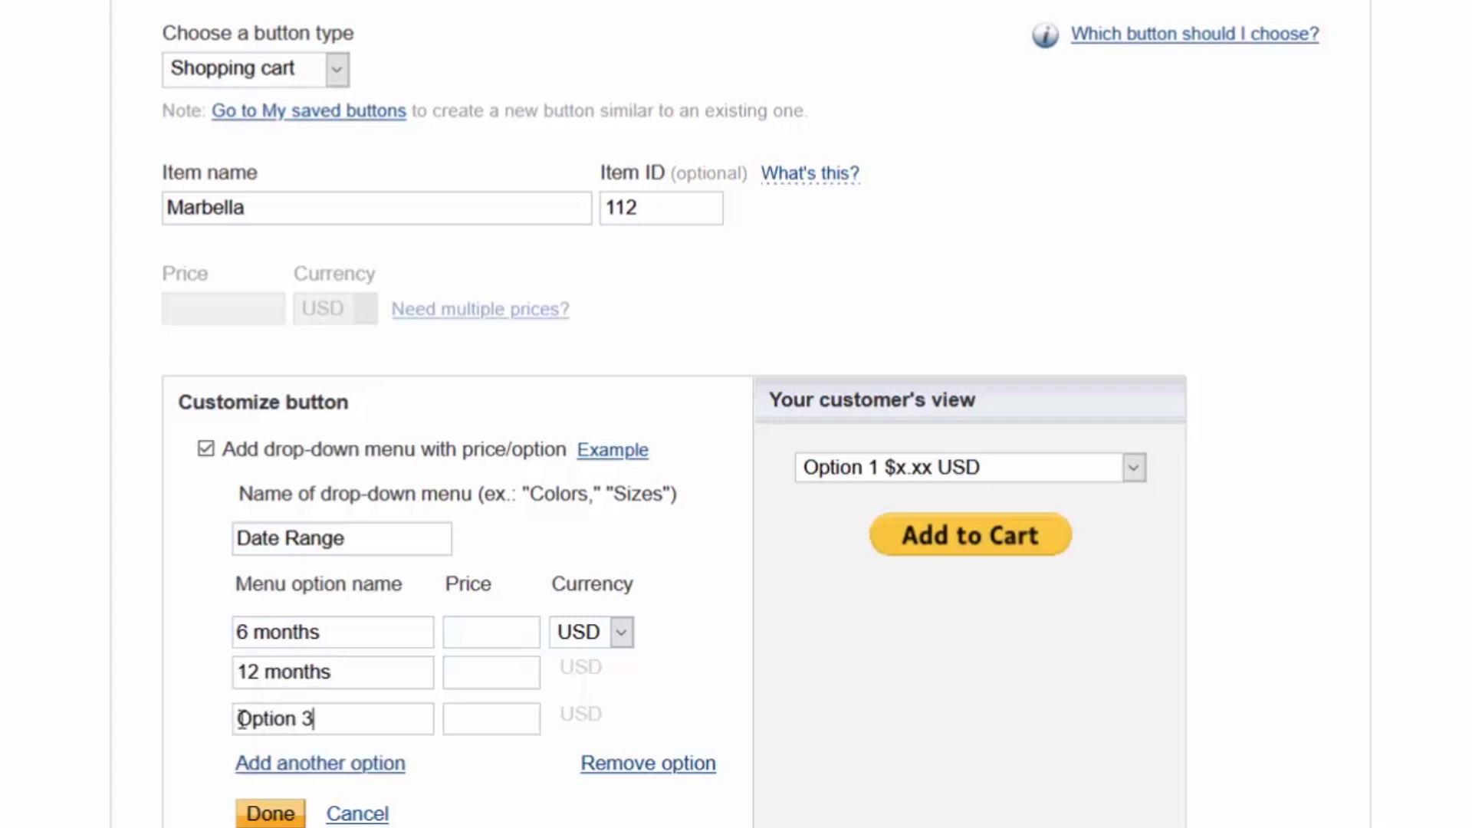
triple_click(240, 719)
key(BackSpace)
click(355, 716)
click(371, 778)
text(15 months)
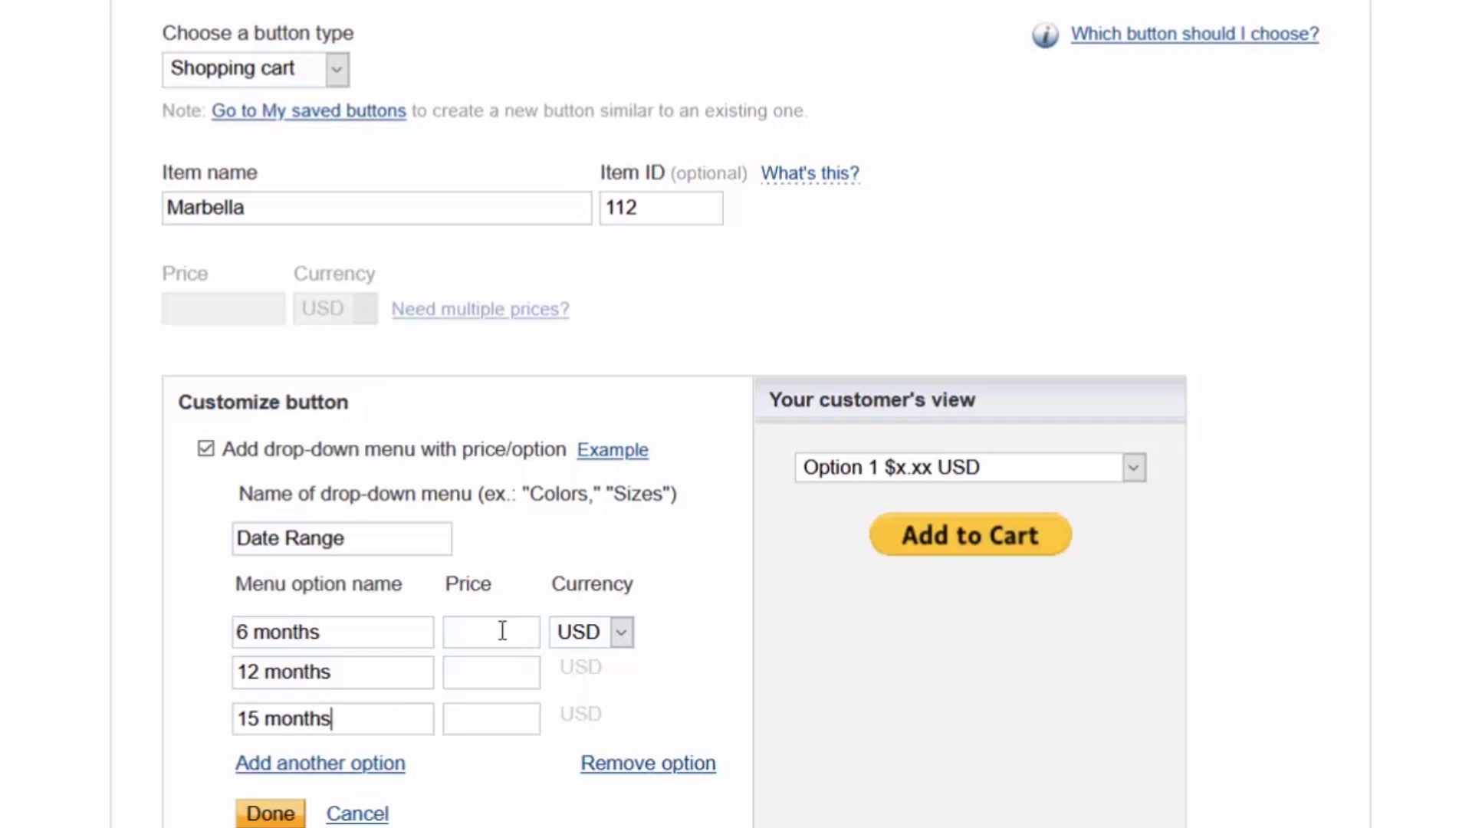
Step: Price the options at 35, 55 and 70 USD and save the drop-down
click(499, 630)
click(502, 670)
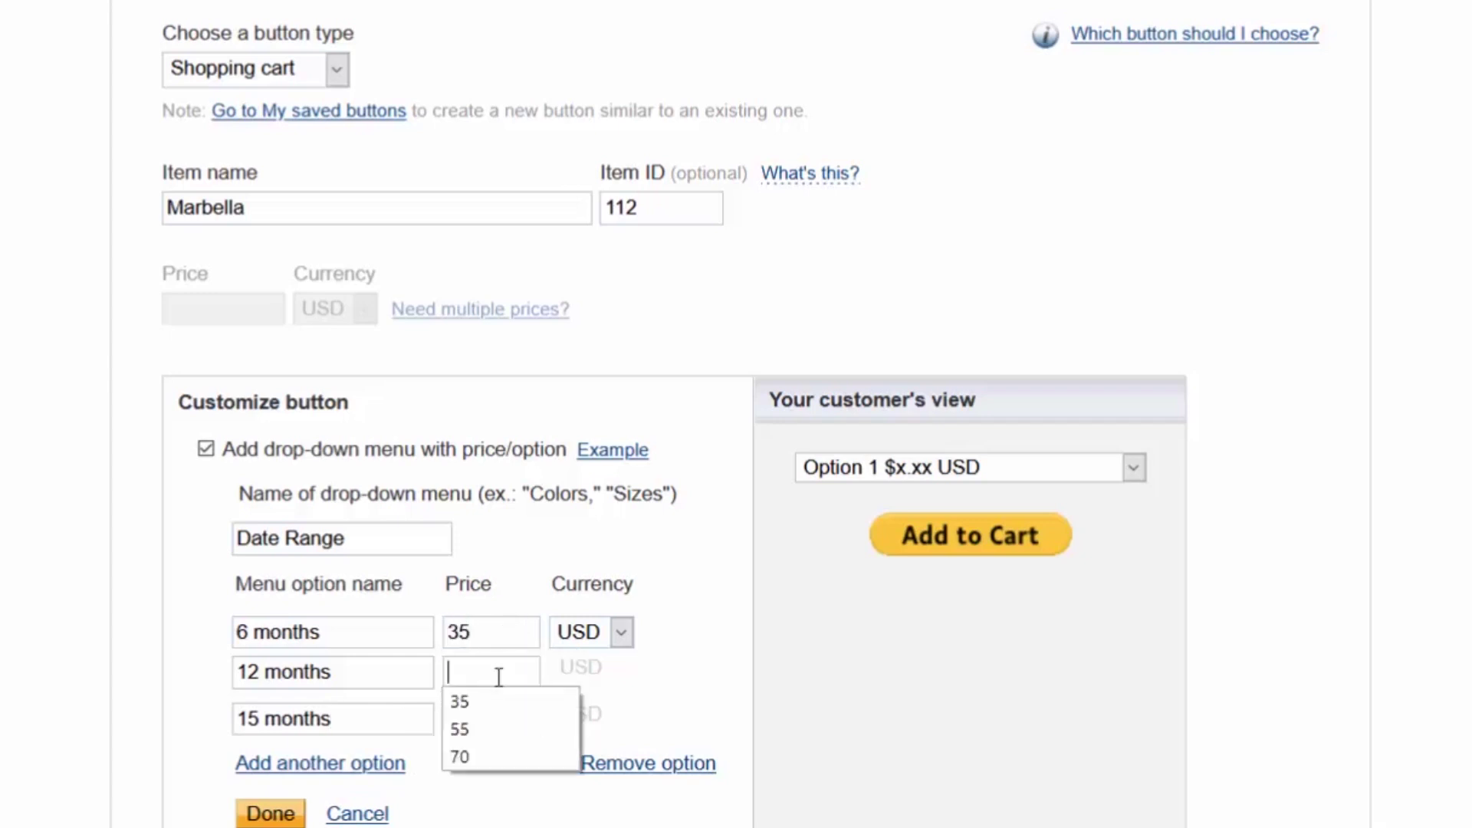
click(499, 729)
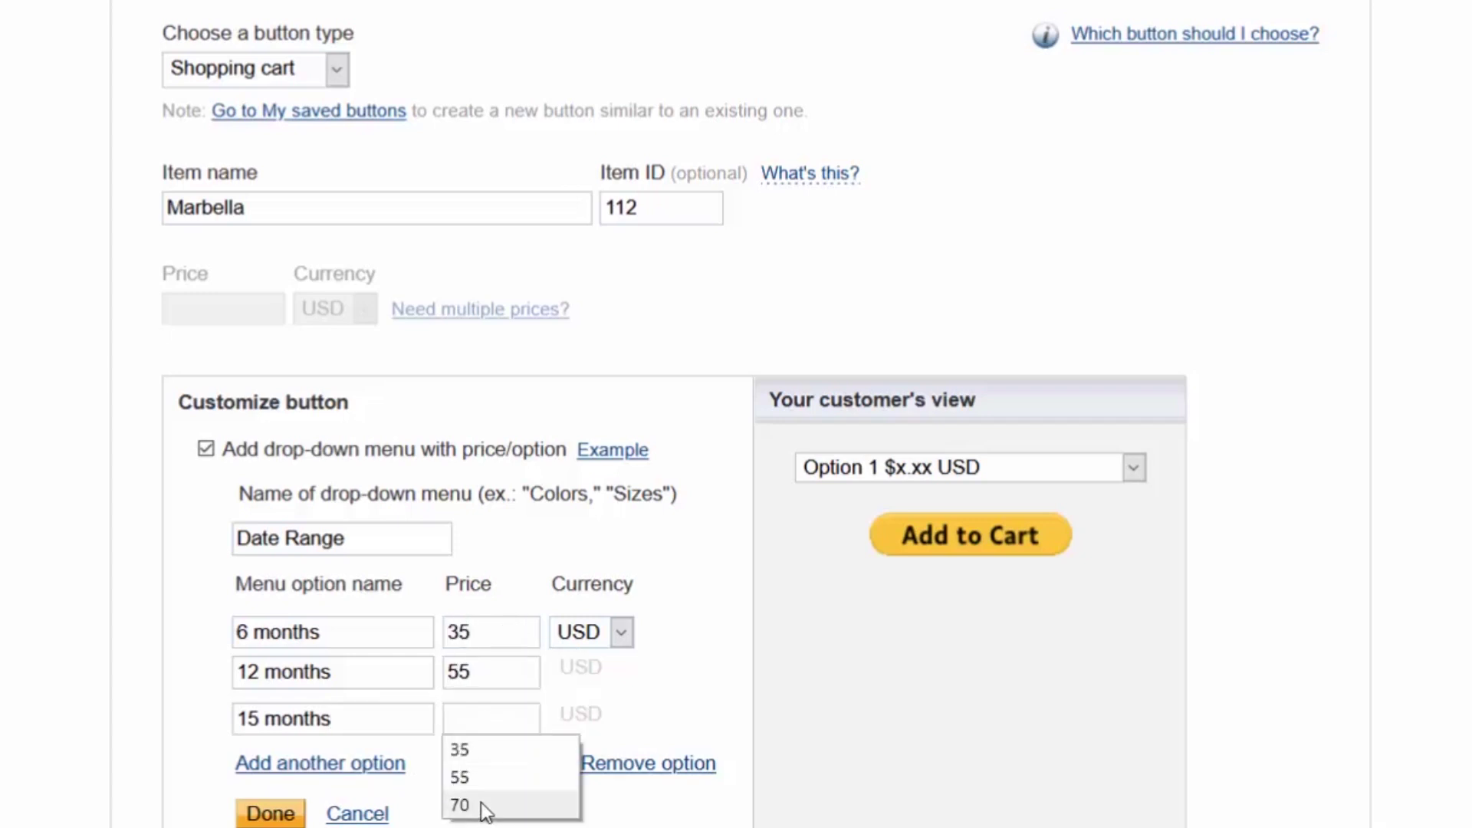
click(477, 802)
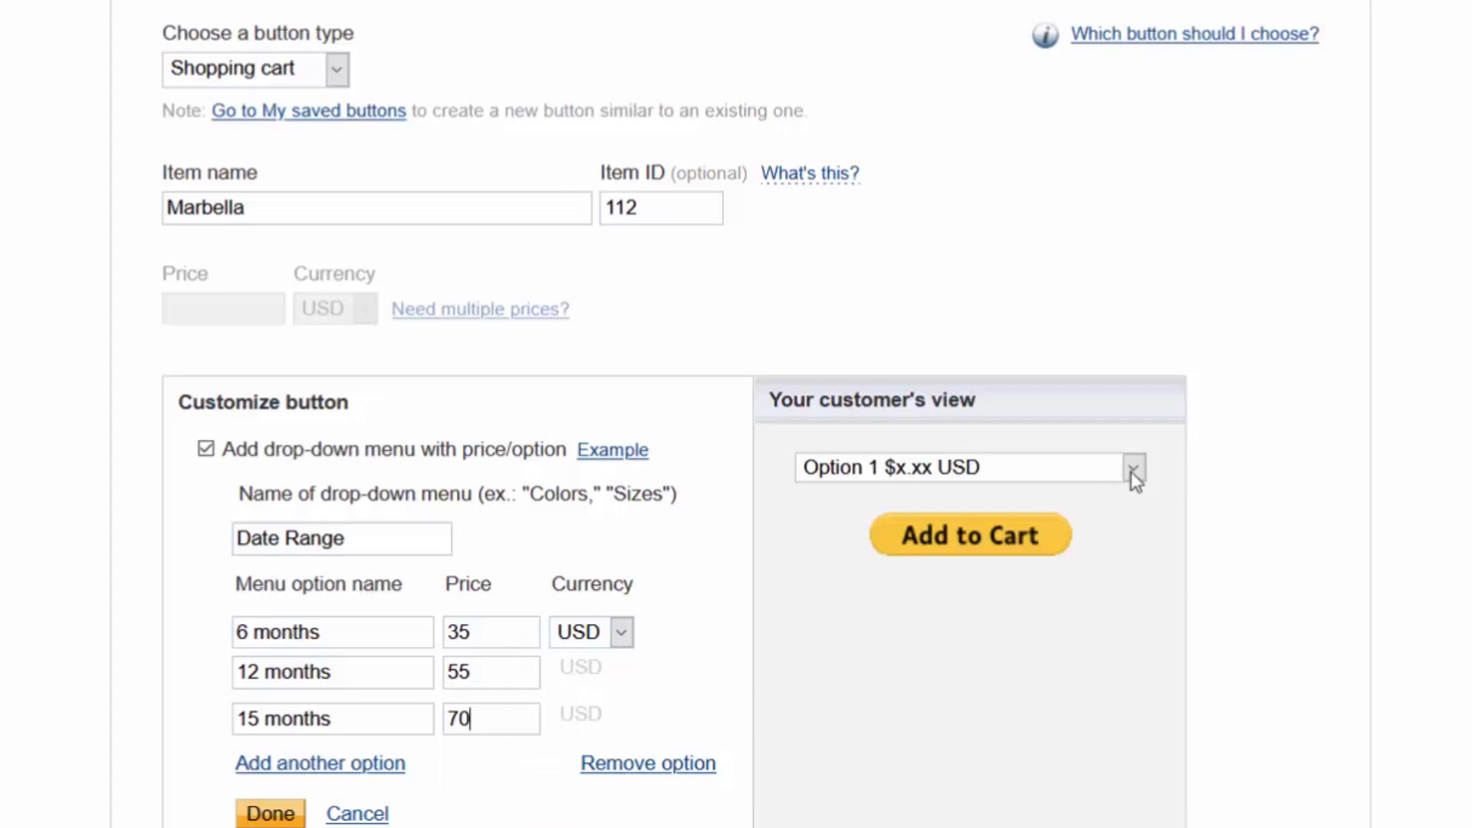
click(282, 817)
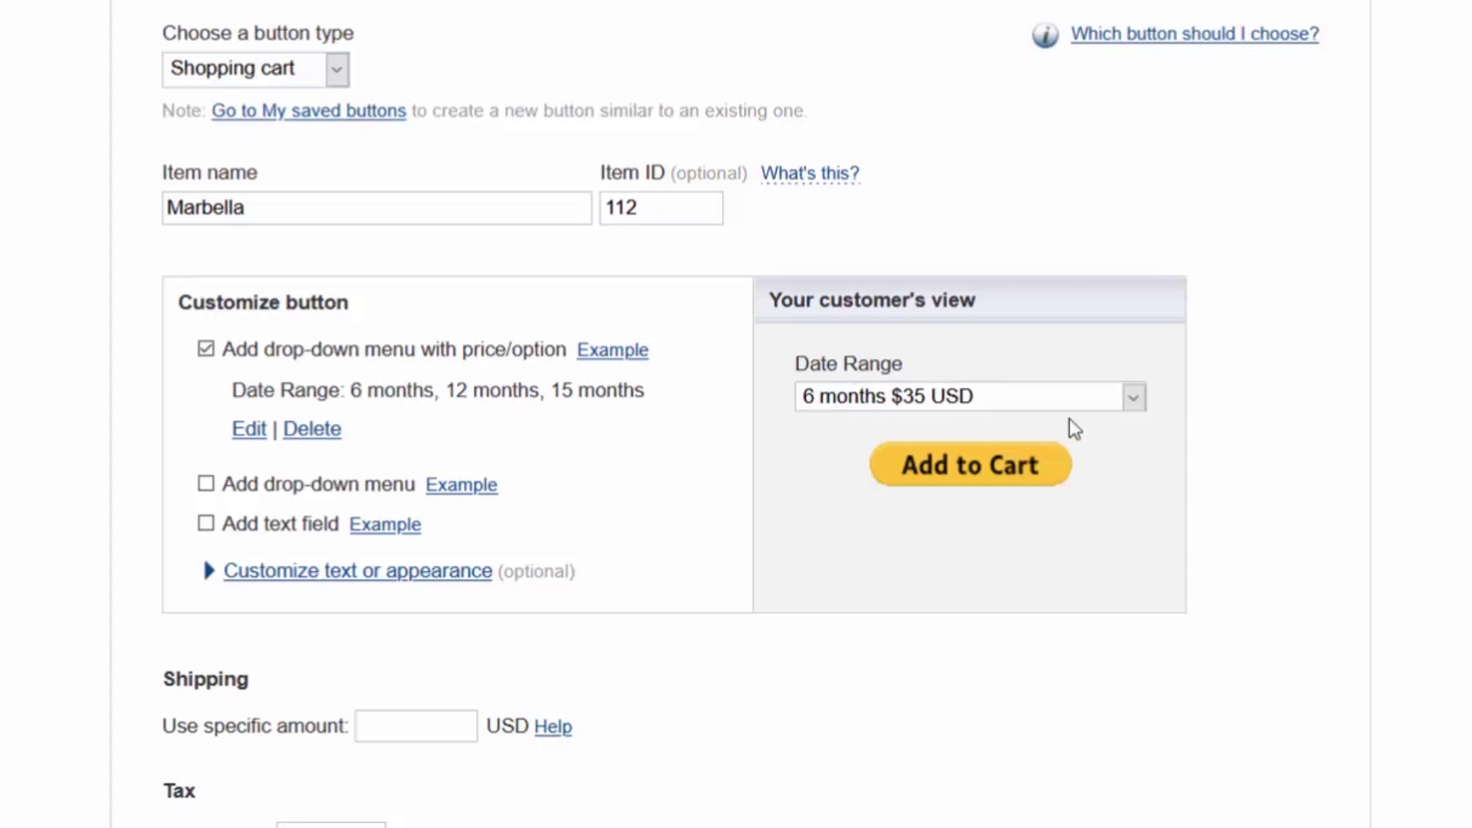
Step: Check the Date Range choices in the preview, then add and remove a text field
click(1139, 399)
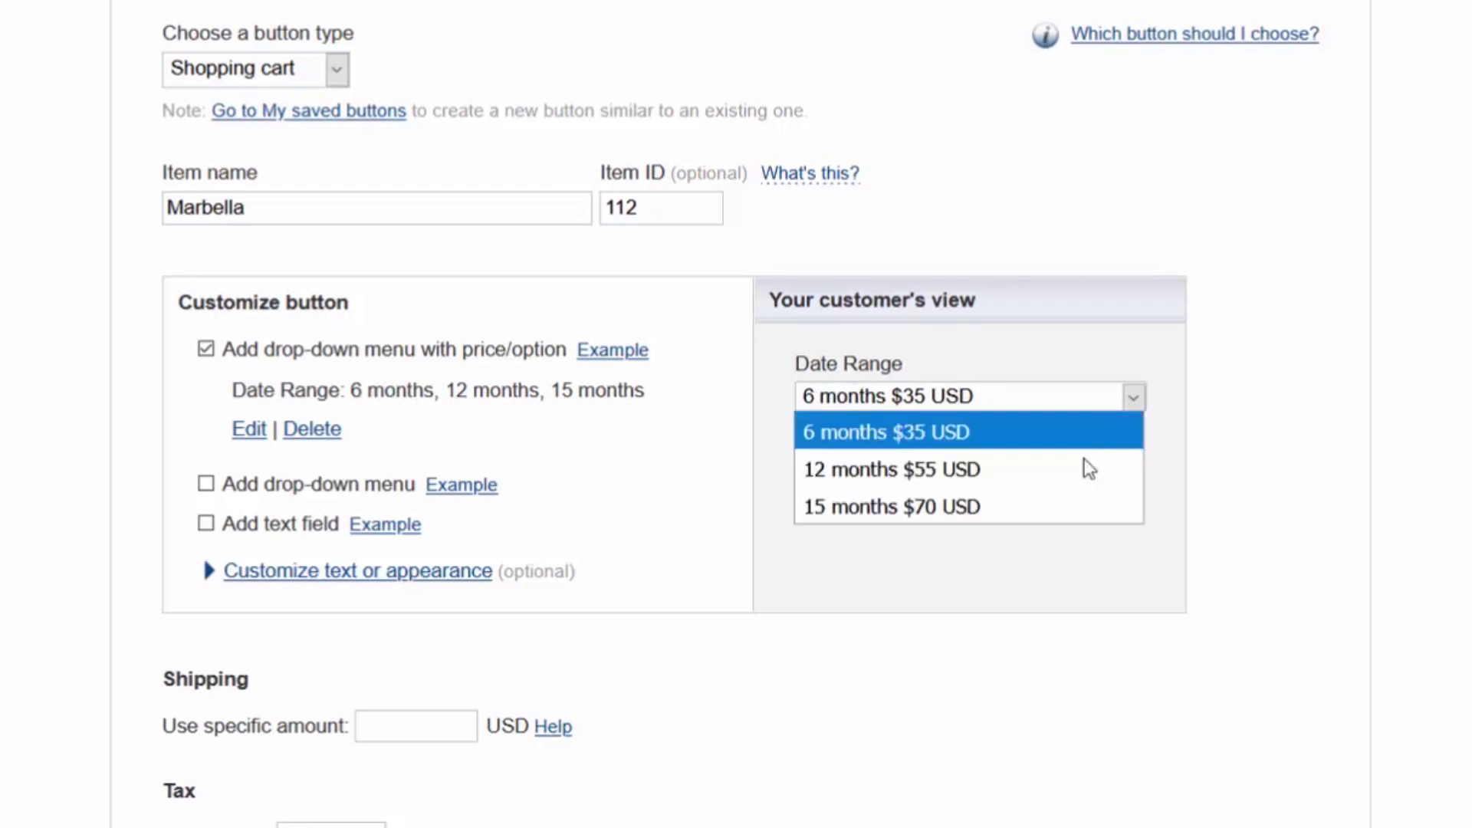
click(1271, 718)
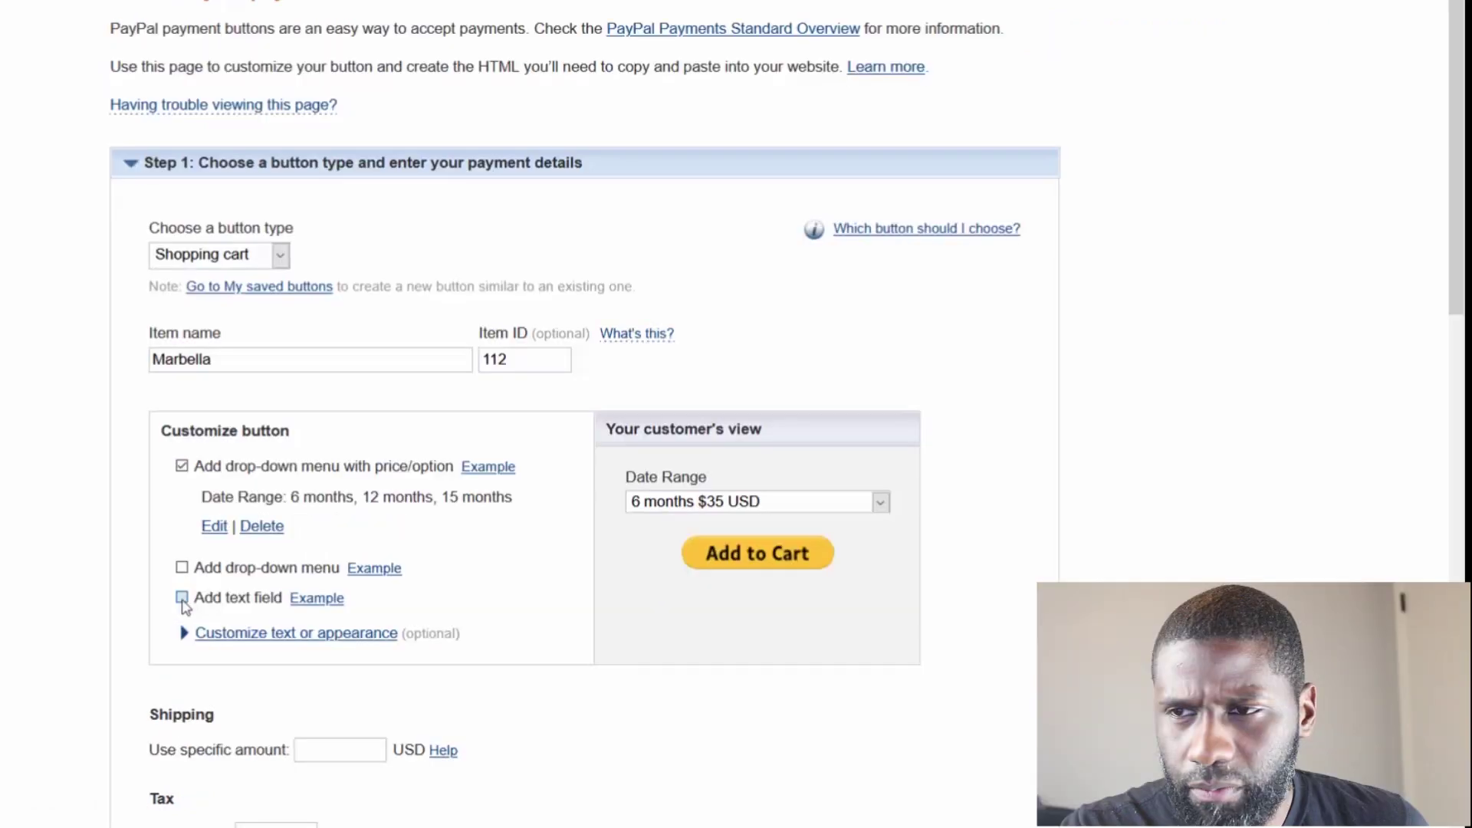
click(182, 598)
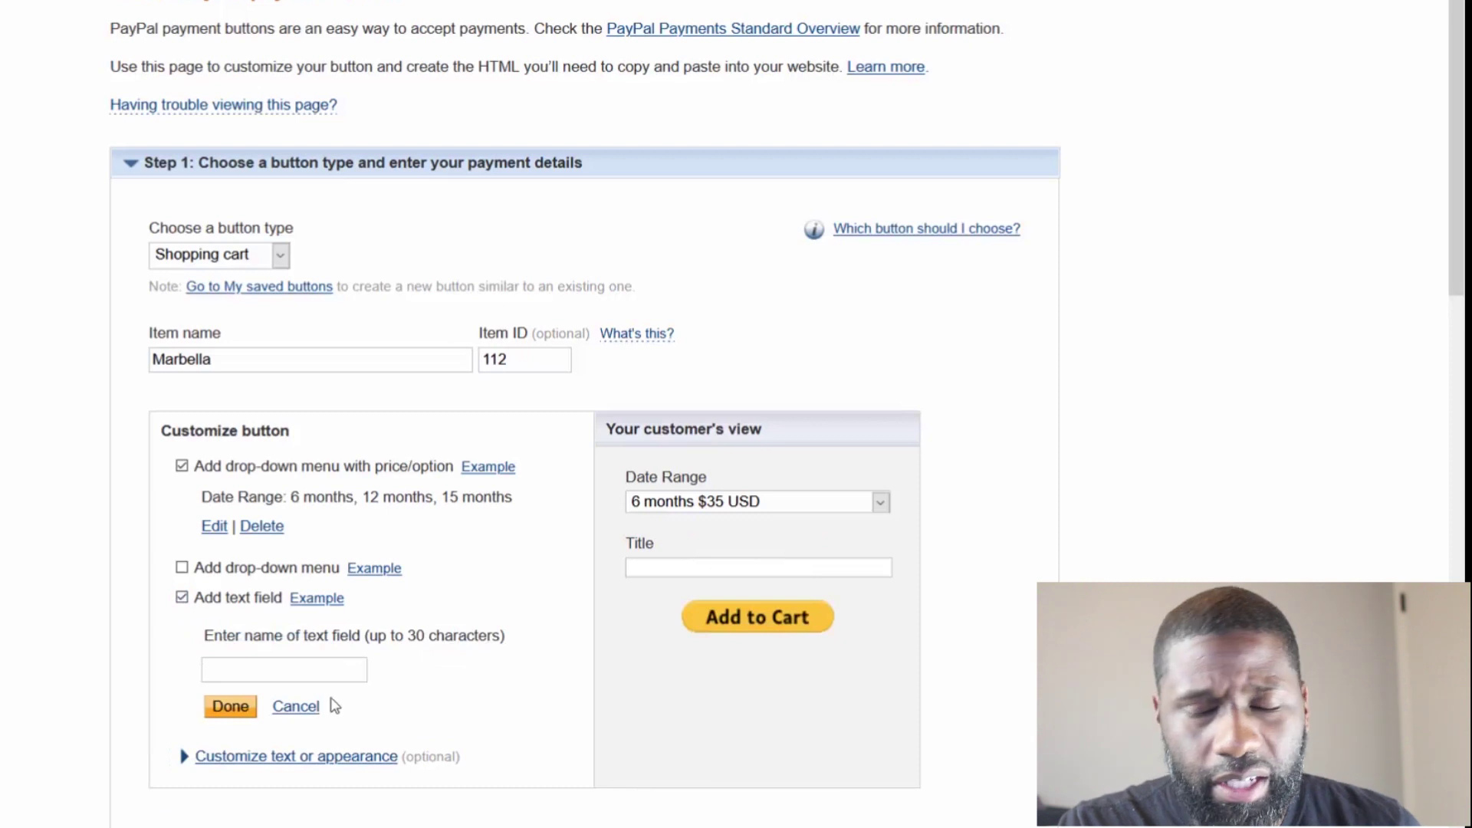
click(297, 705)
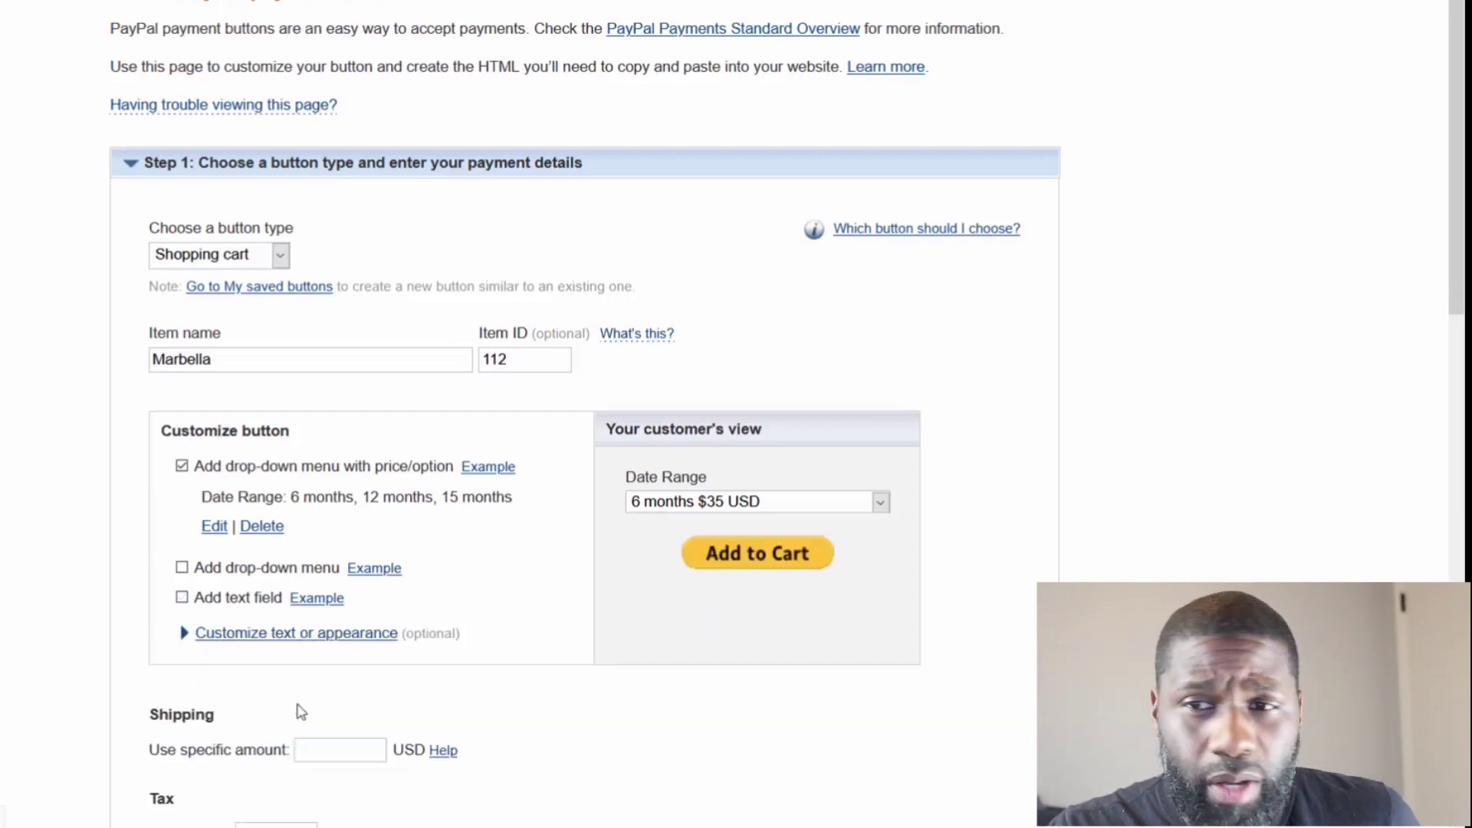
drag(1455, 224, 1456, 251)
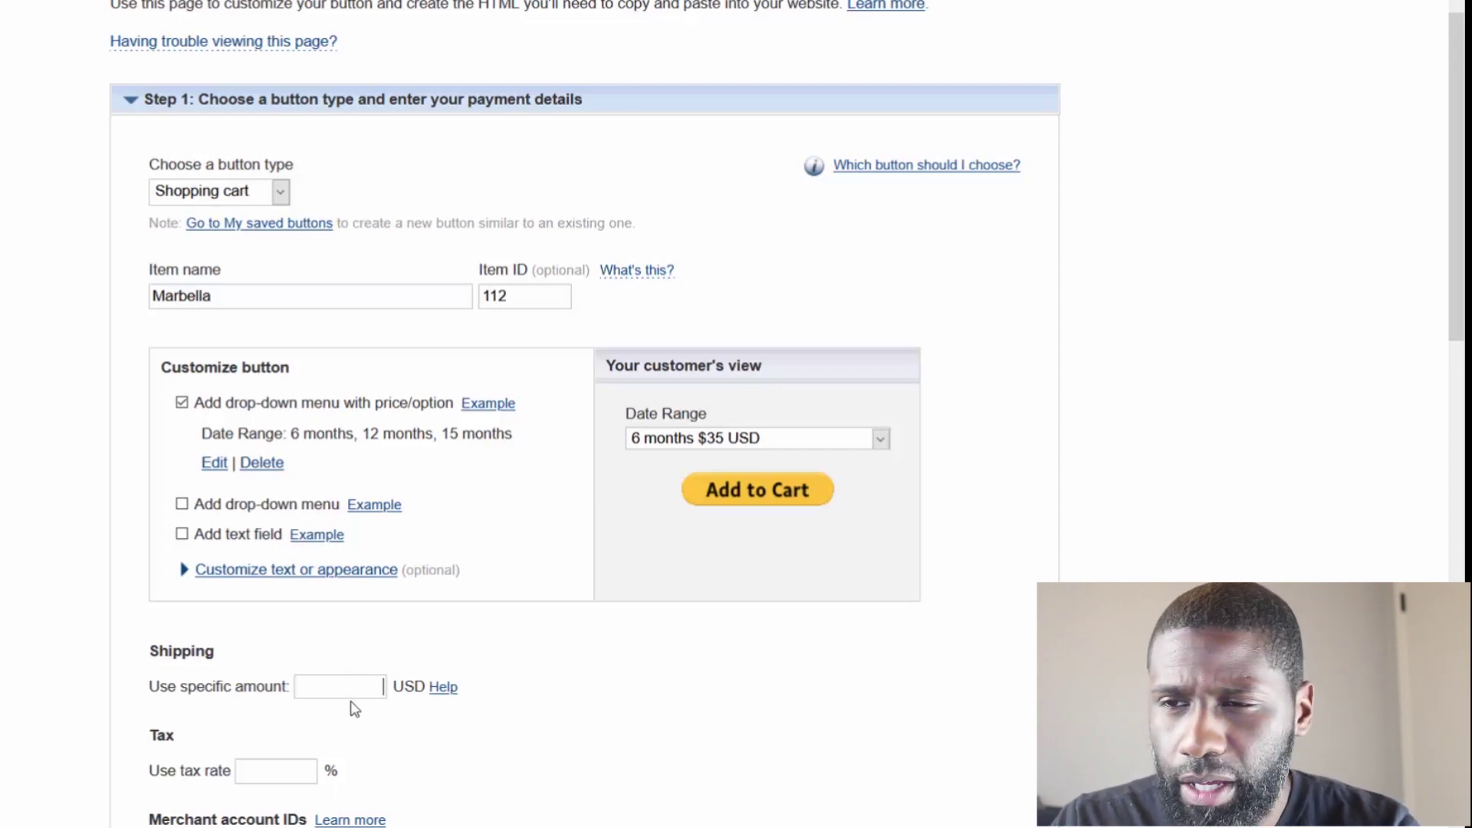
text(7.)
Step: Enter a 7.99 USD shipping amount and a 3% tax rate
click(360, 710)
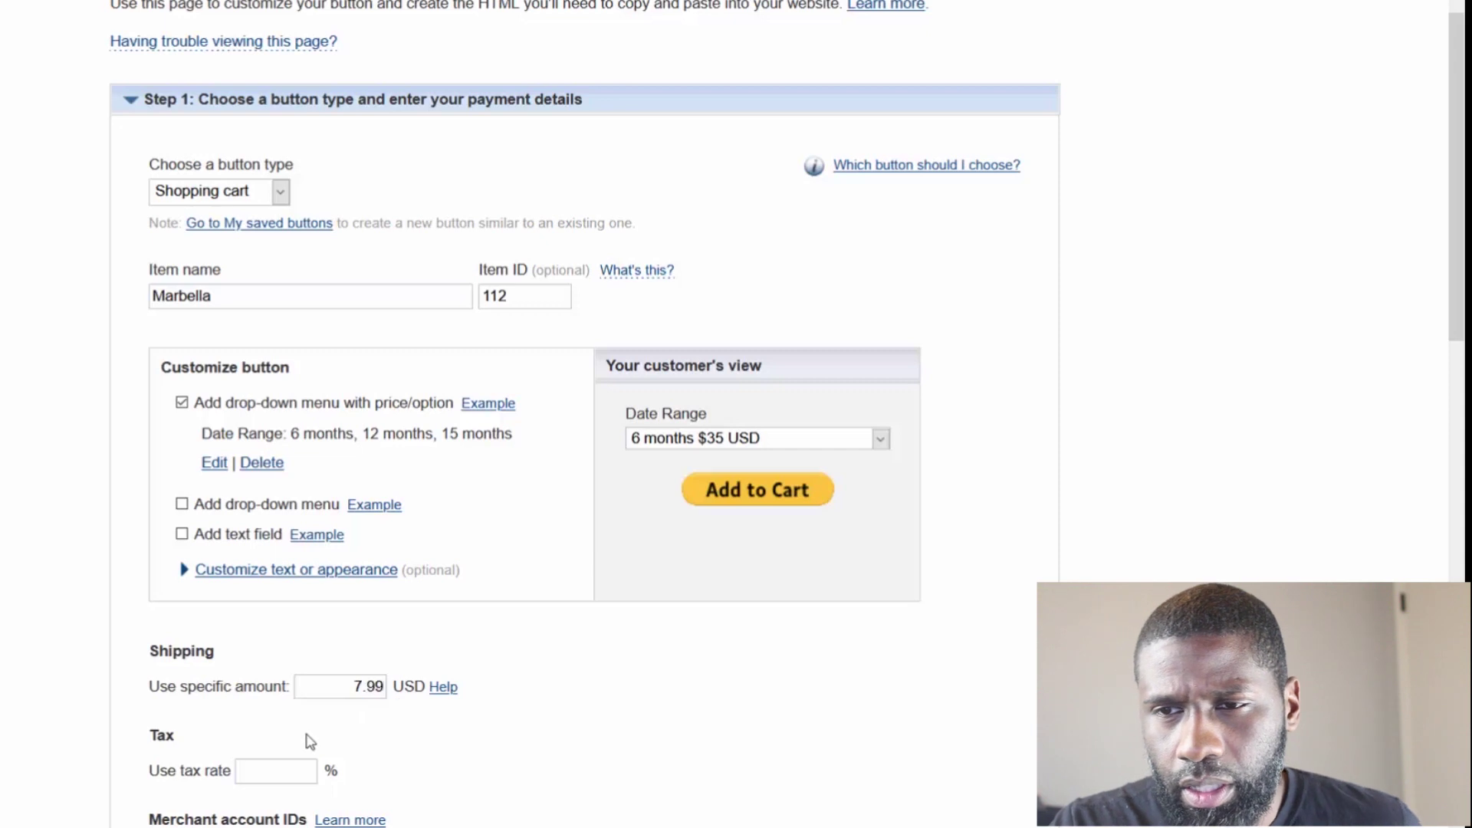
click(287, 772)
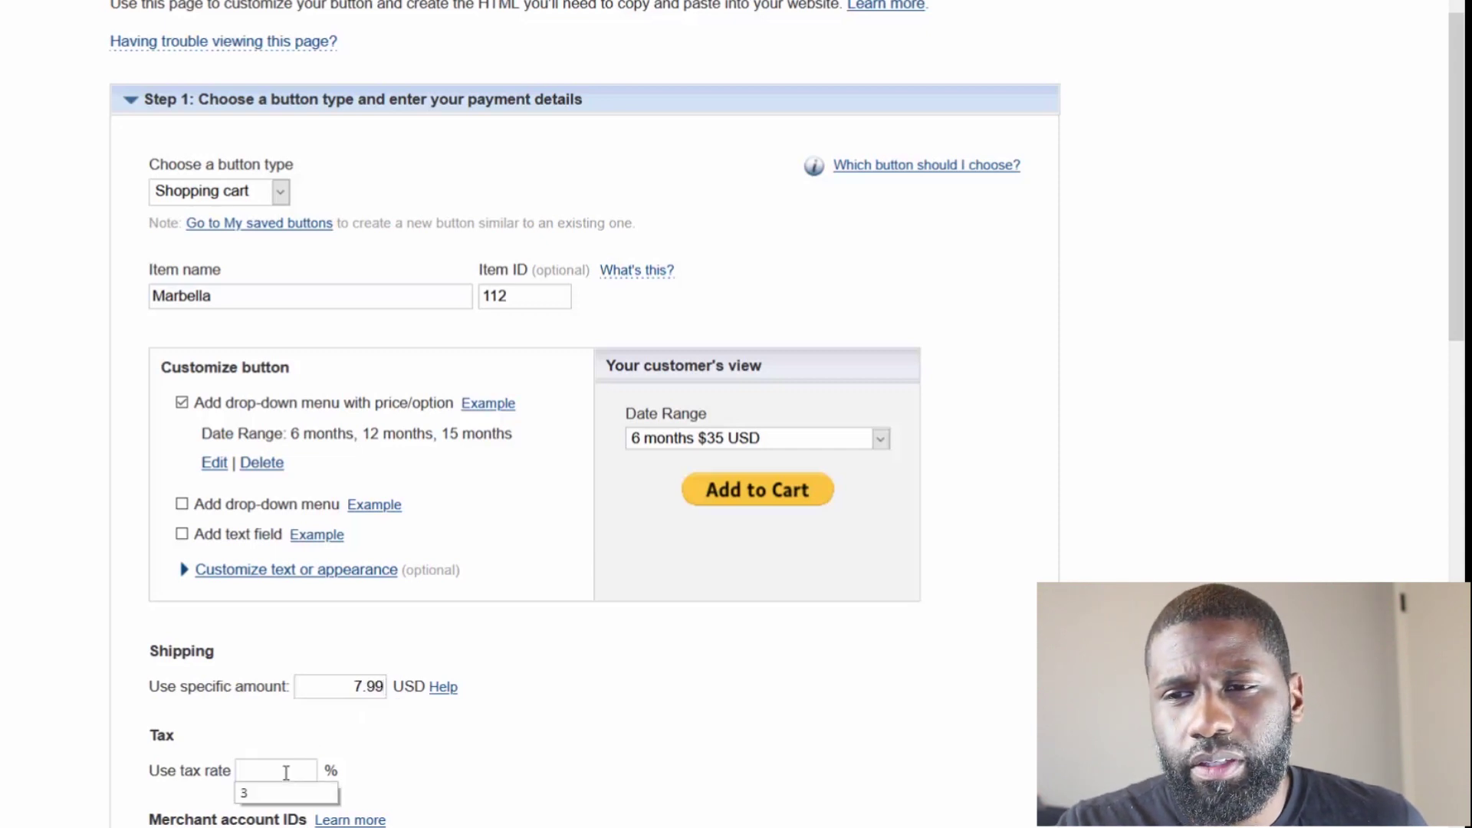
click(274, 801)
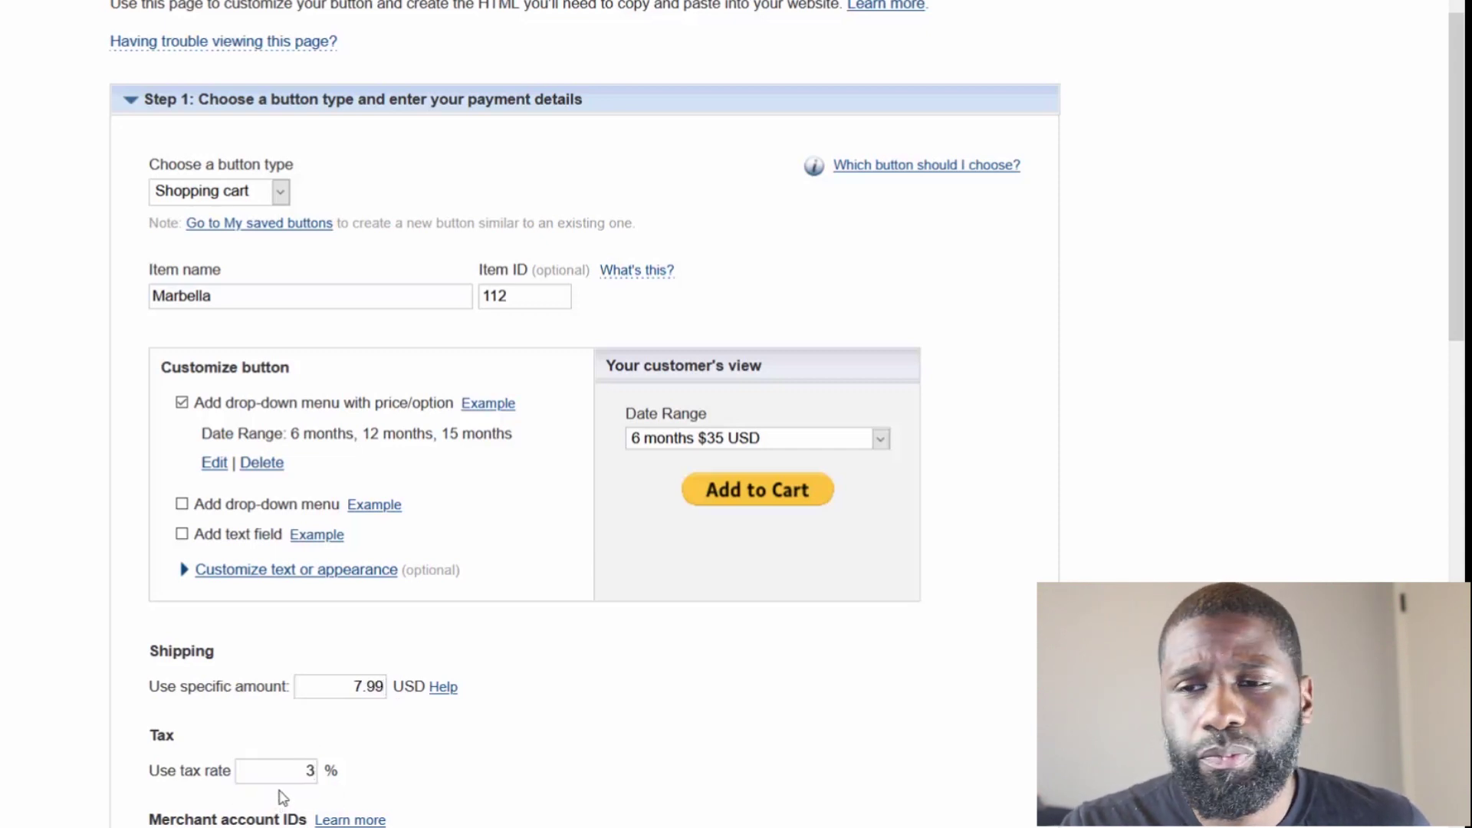
scroll(790, 776, down, 3)
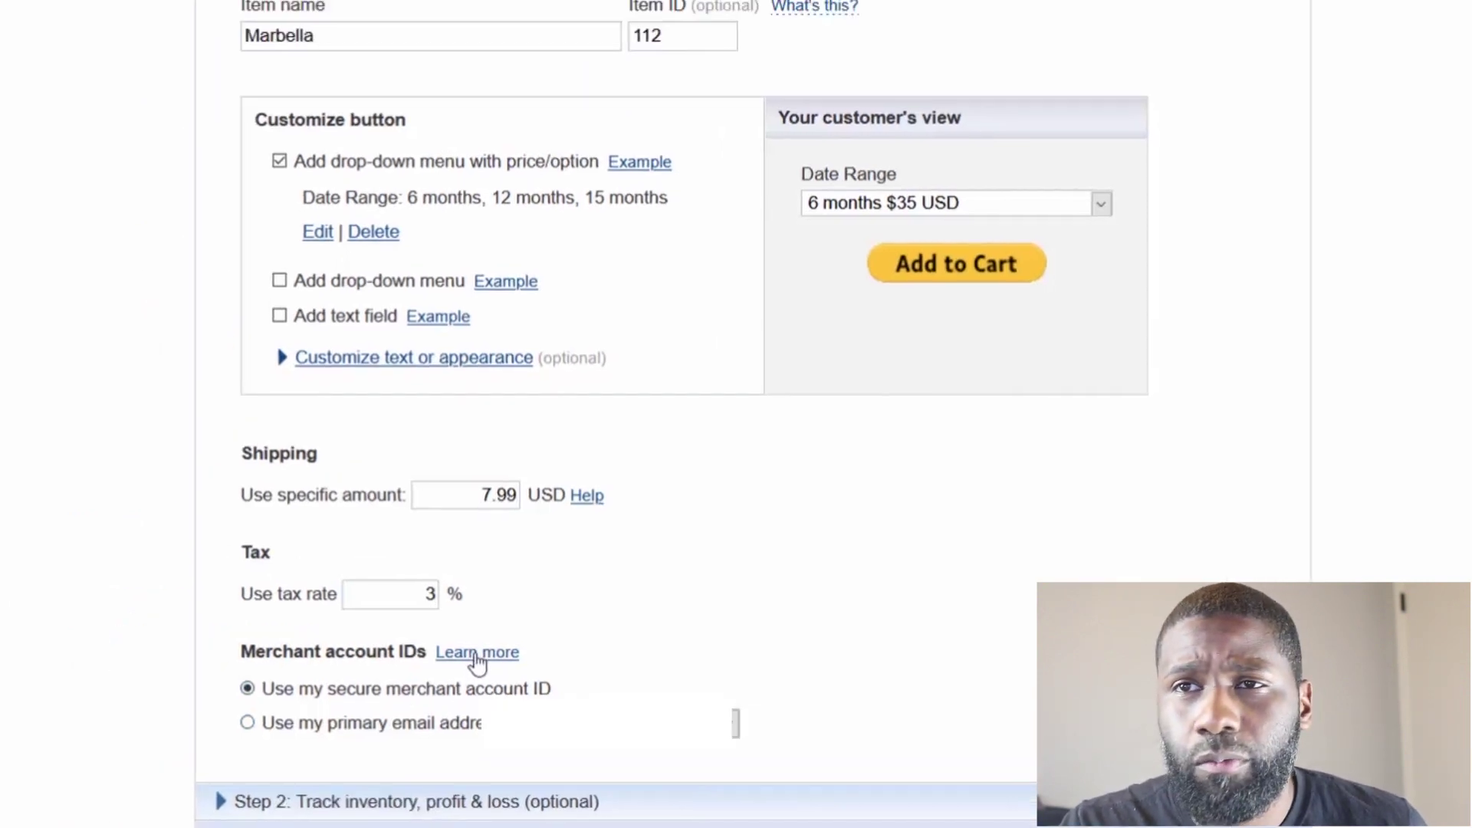
Step: Read the Learn more help on merchant account IDs, then close it
click(307, 582)
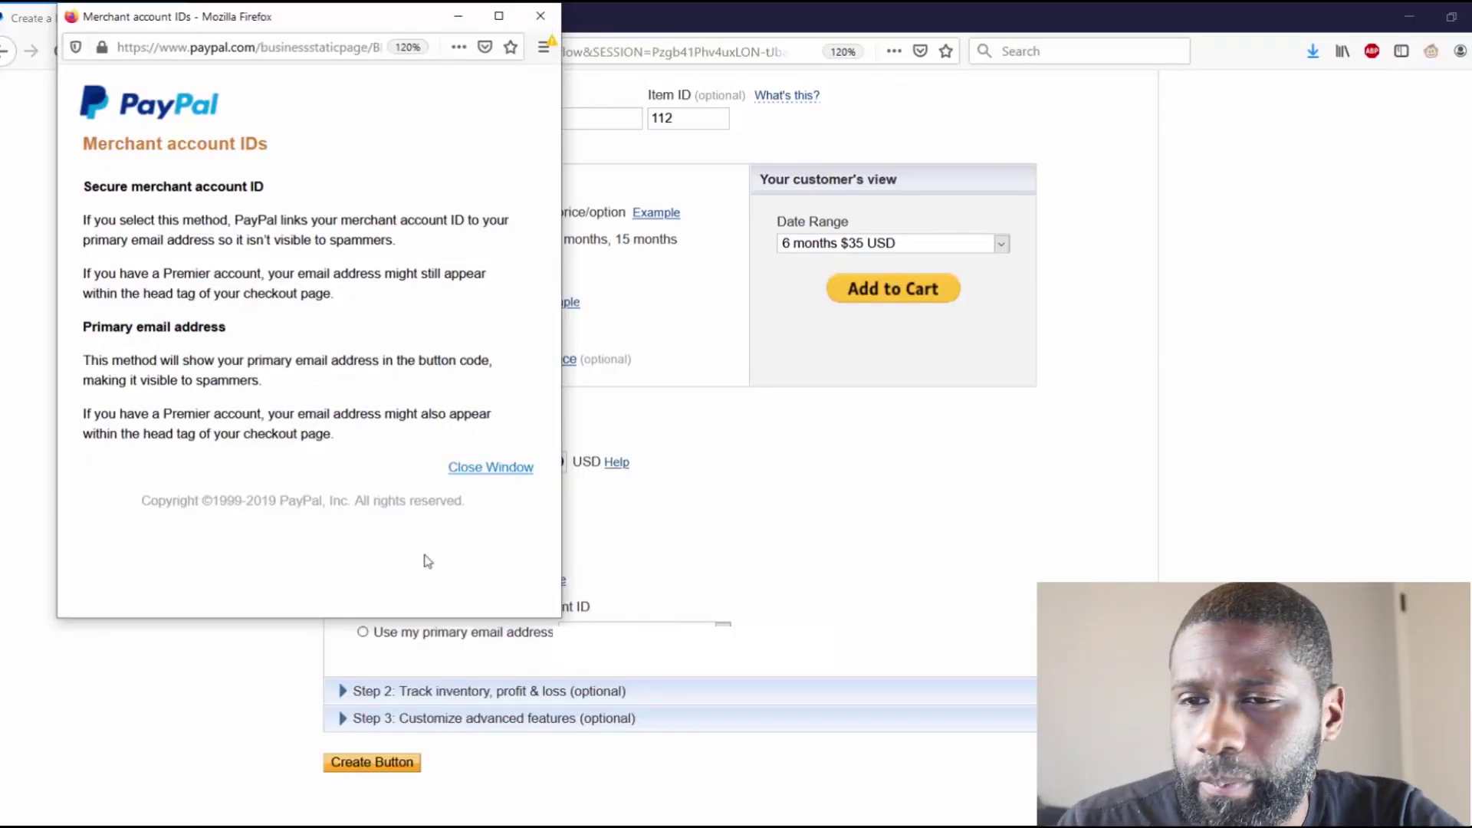
click(339, 694)
Step: Turn on inventory tracking by item for Marbella
scroll(383, 576, down, 7)
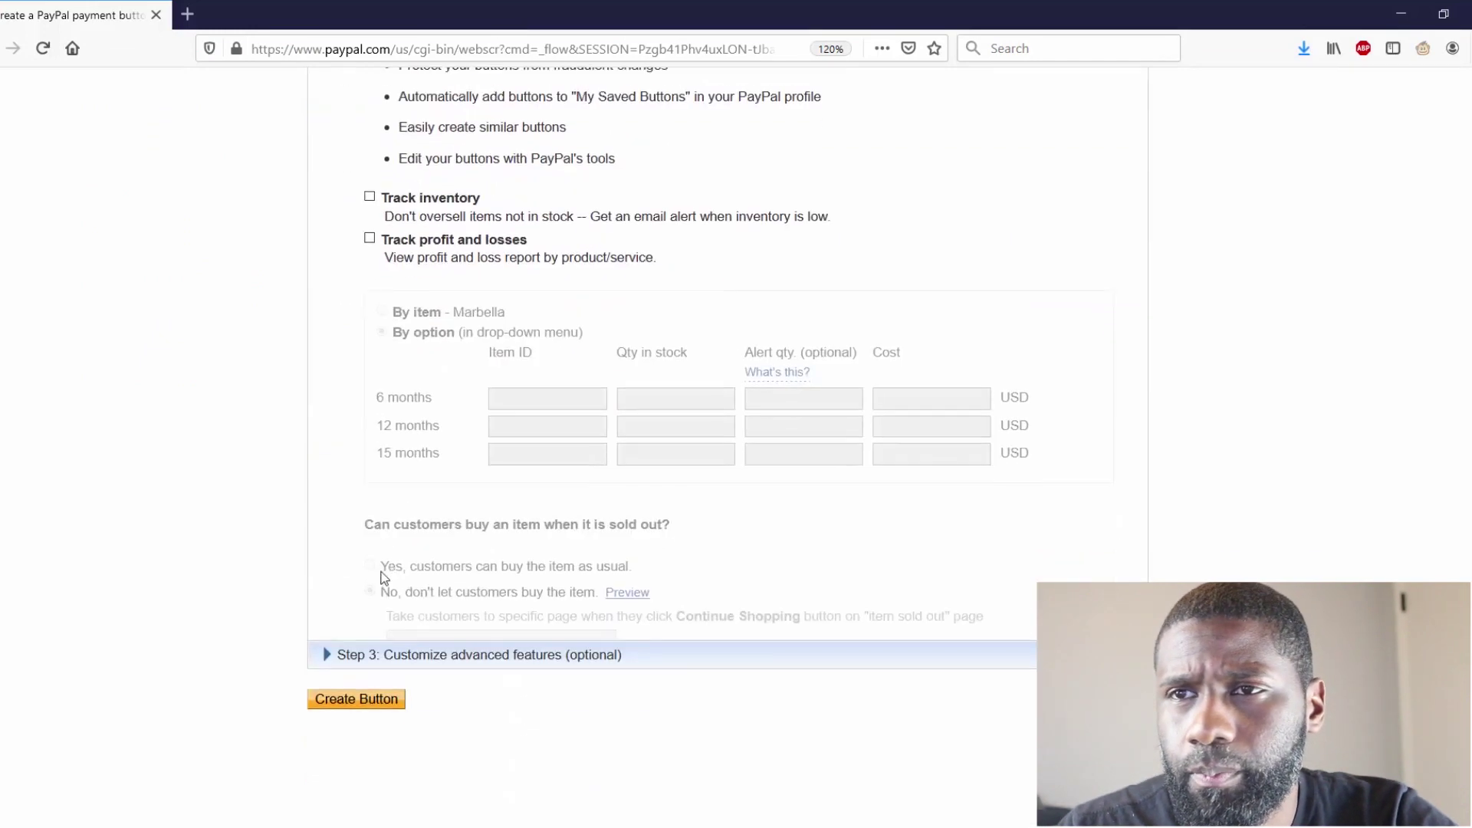
scroll(383, 577, up, 3)
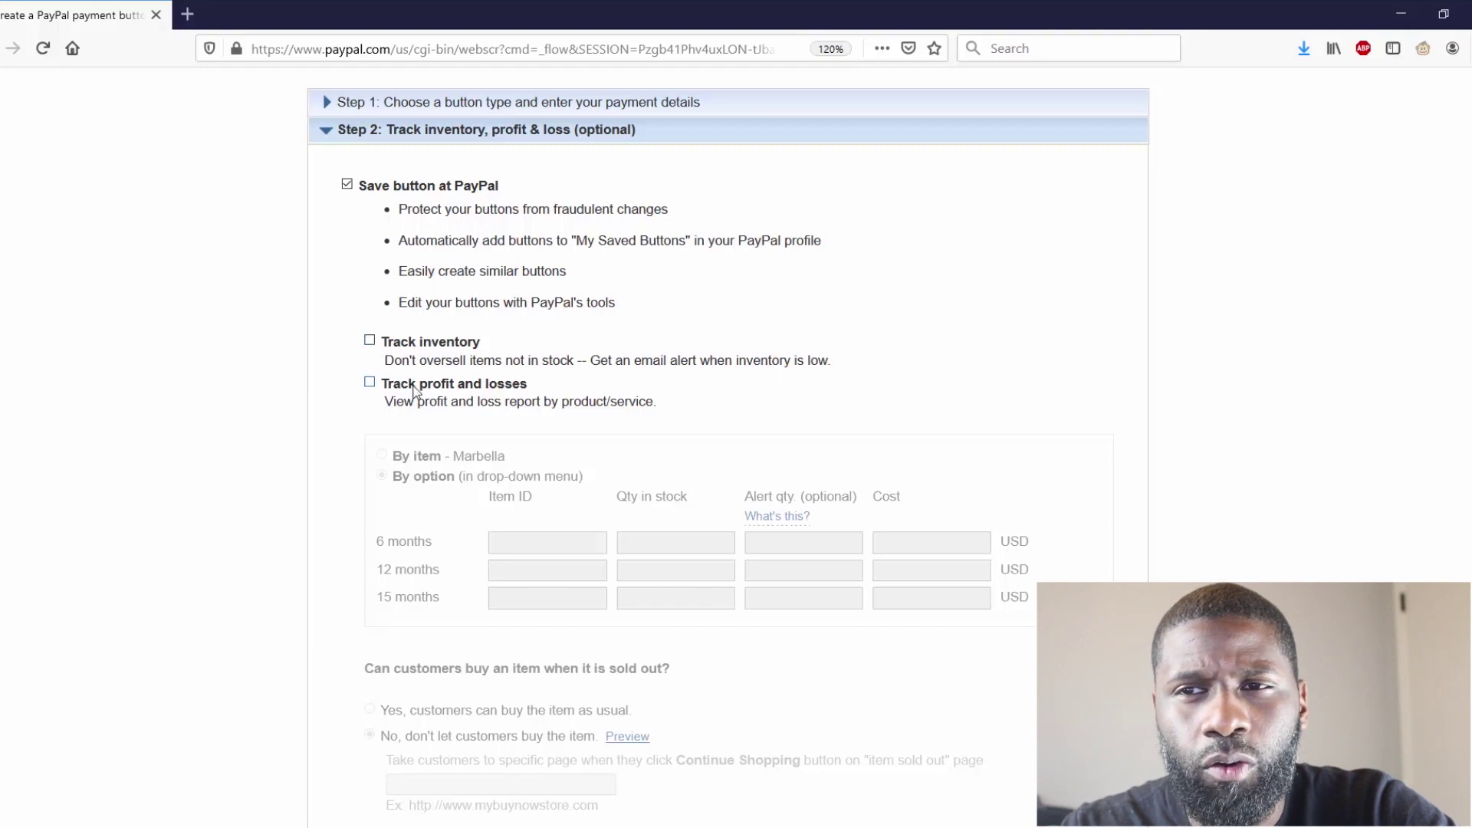
click(370, 341)
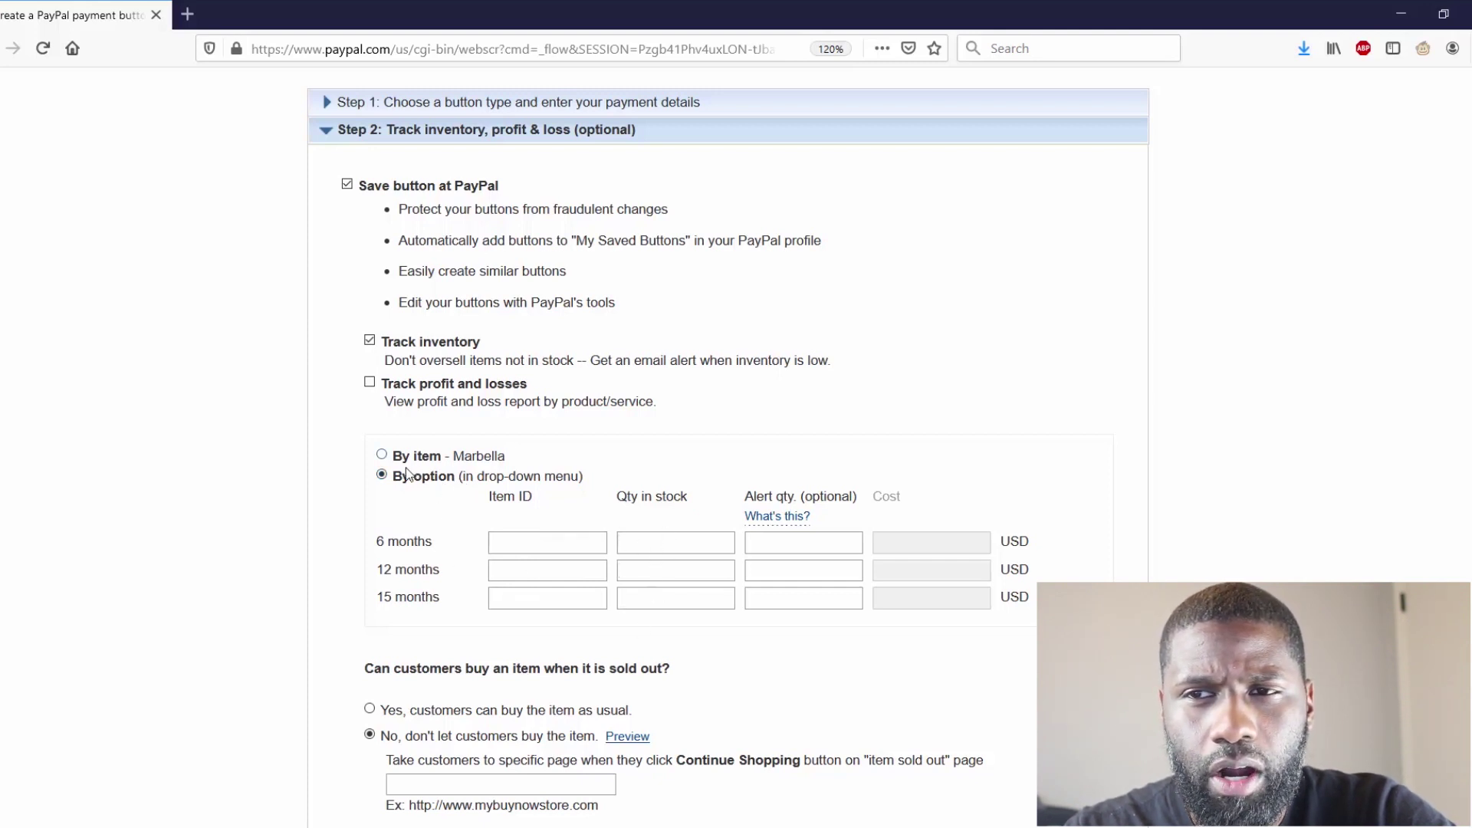
click(382, 456)
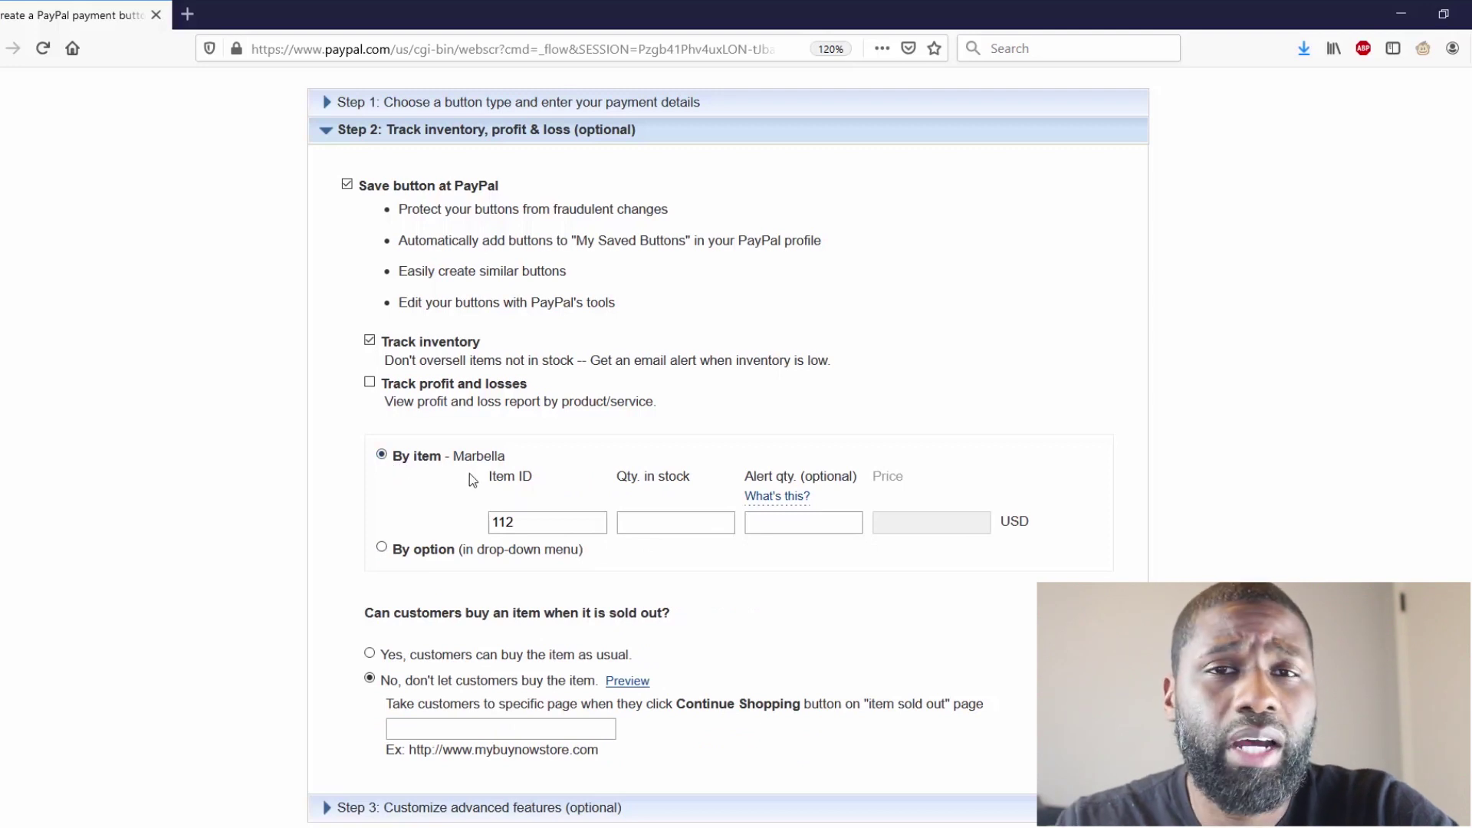
Step: Enter 750 in stock and a low-stock alert quantity of 100
double_click(539, 519)
click(641, 541)
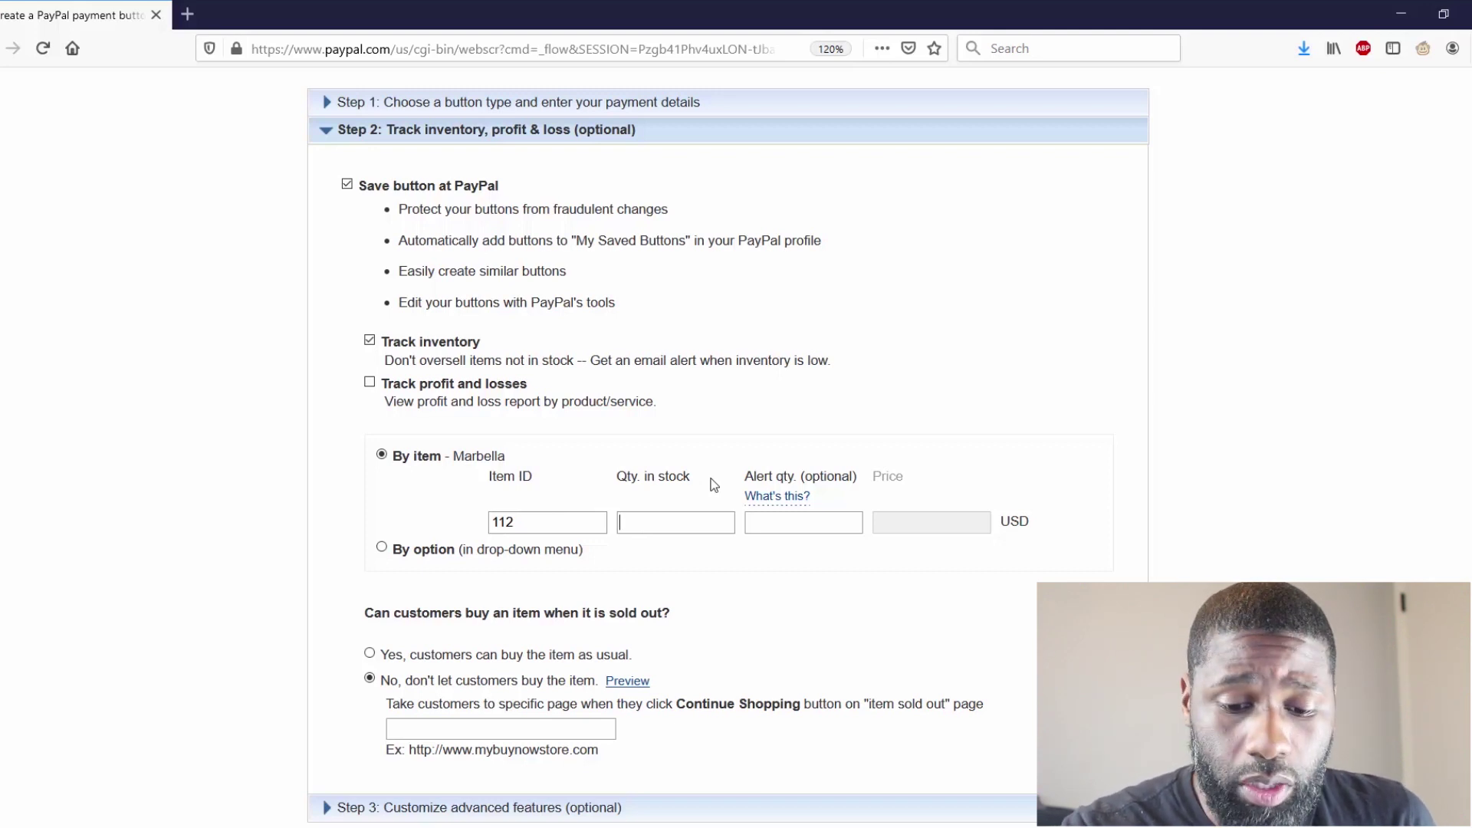
text(75)
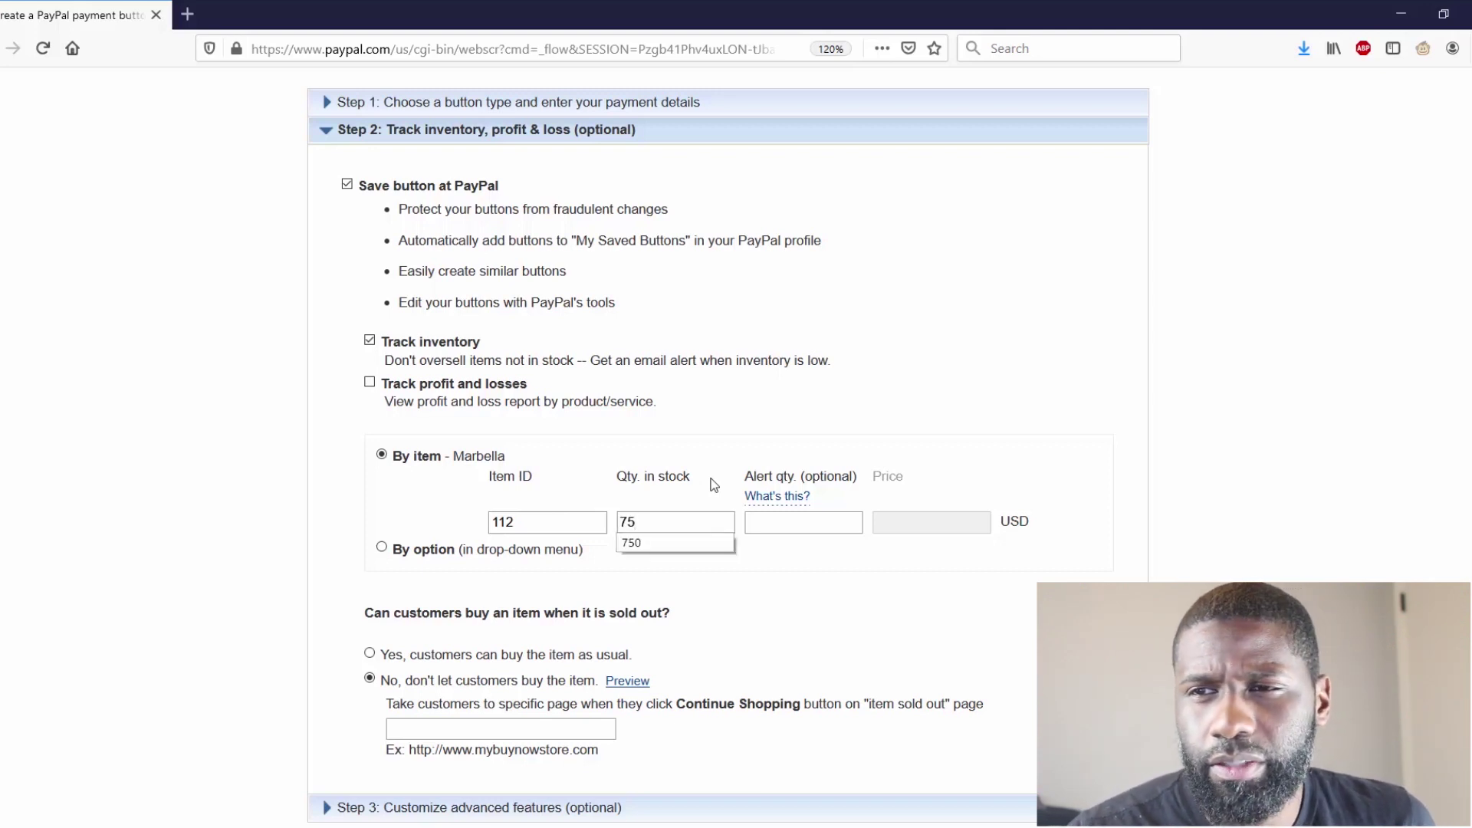
text(0)
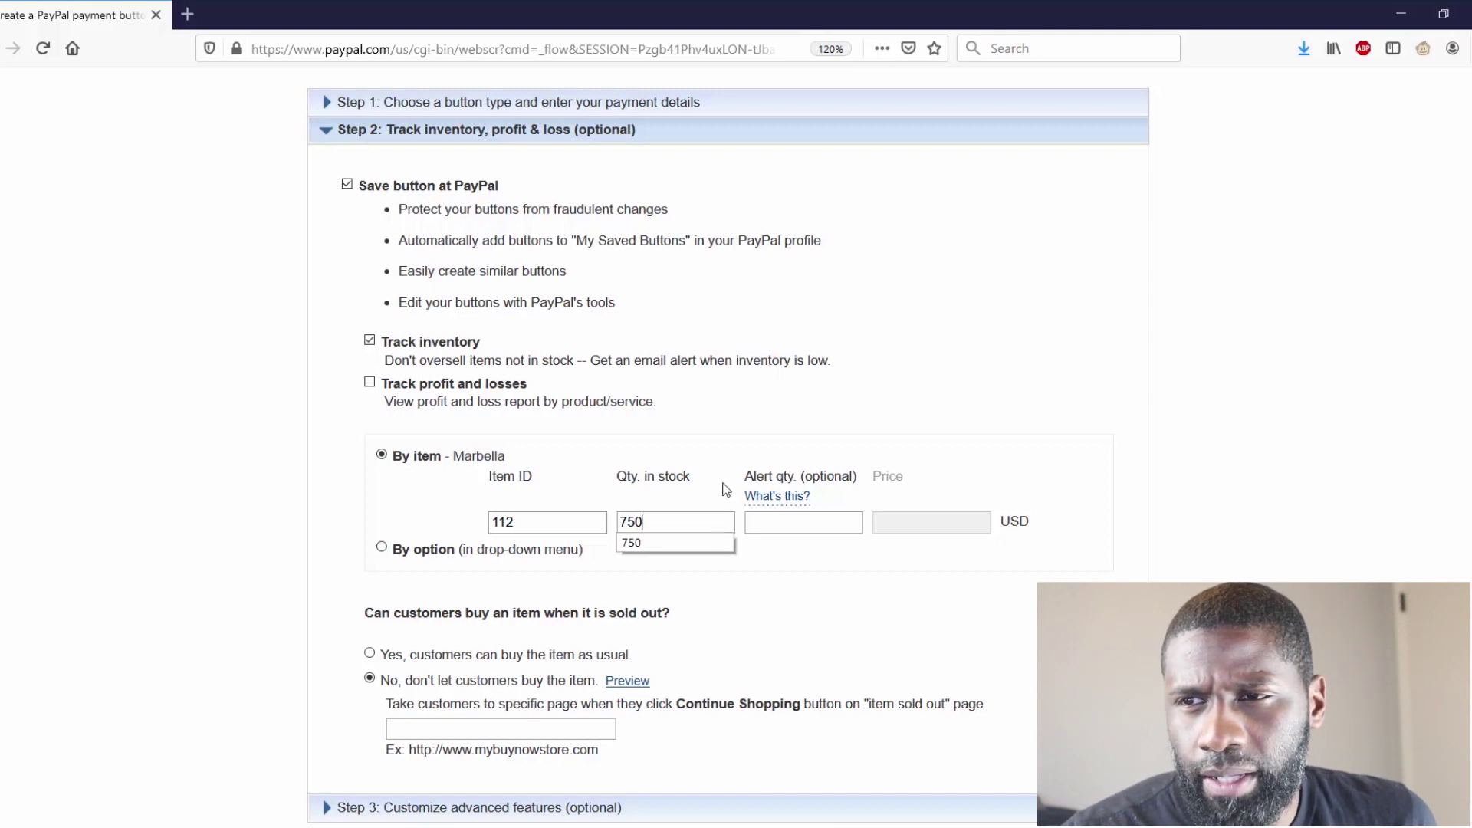
click(795, 529)
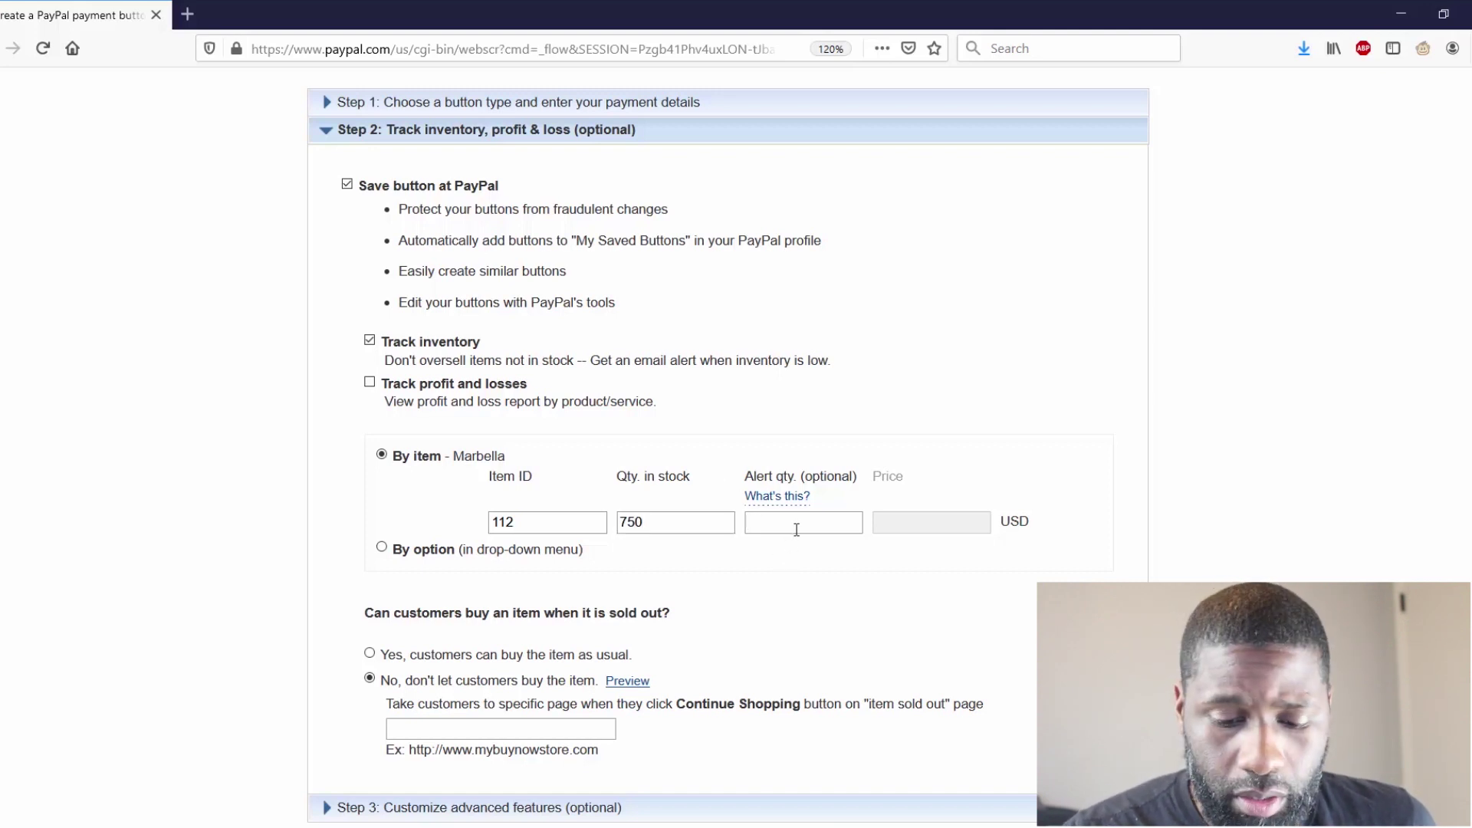
text(100)
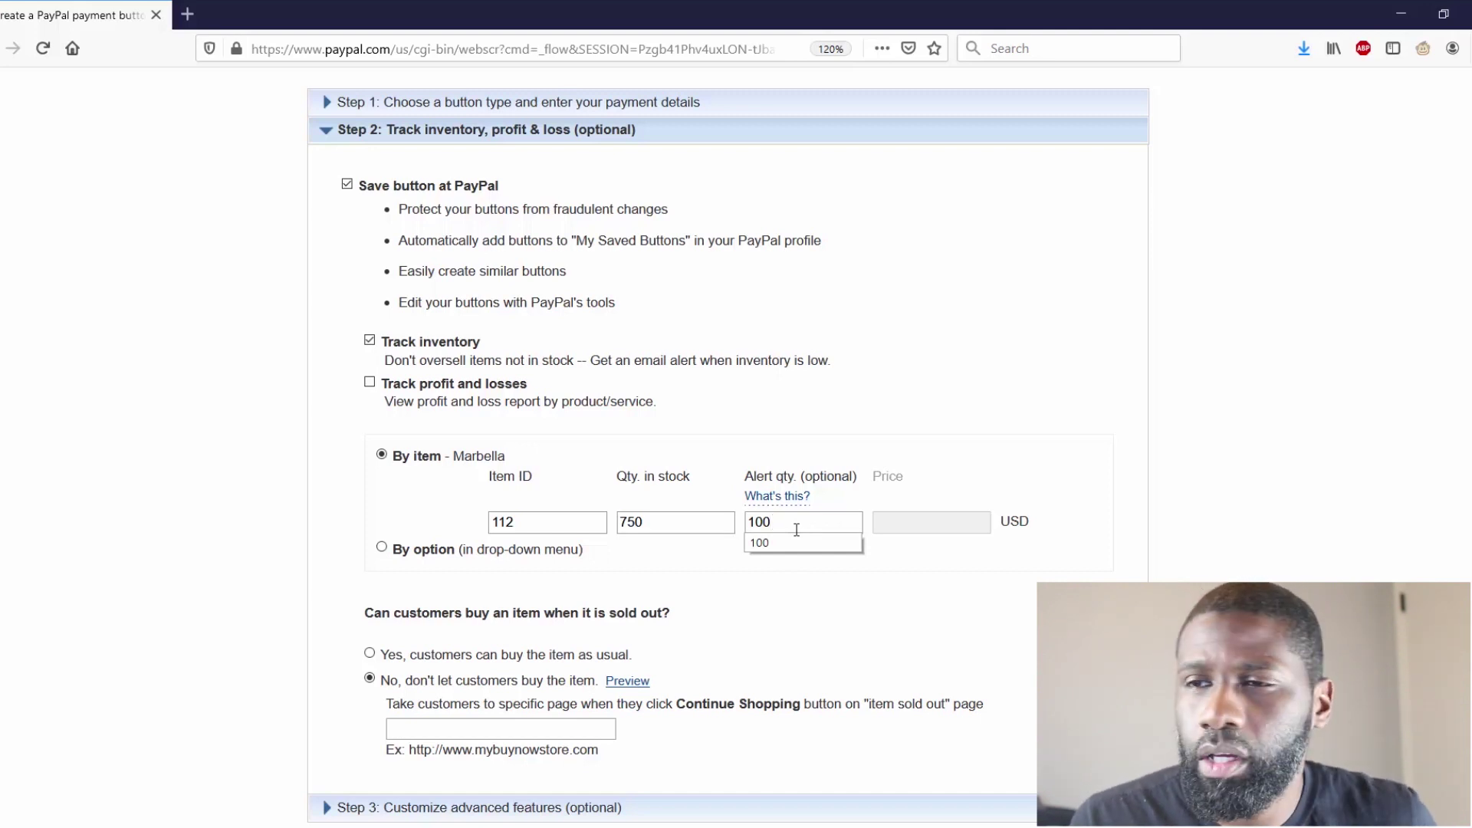
click(697, 563)
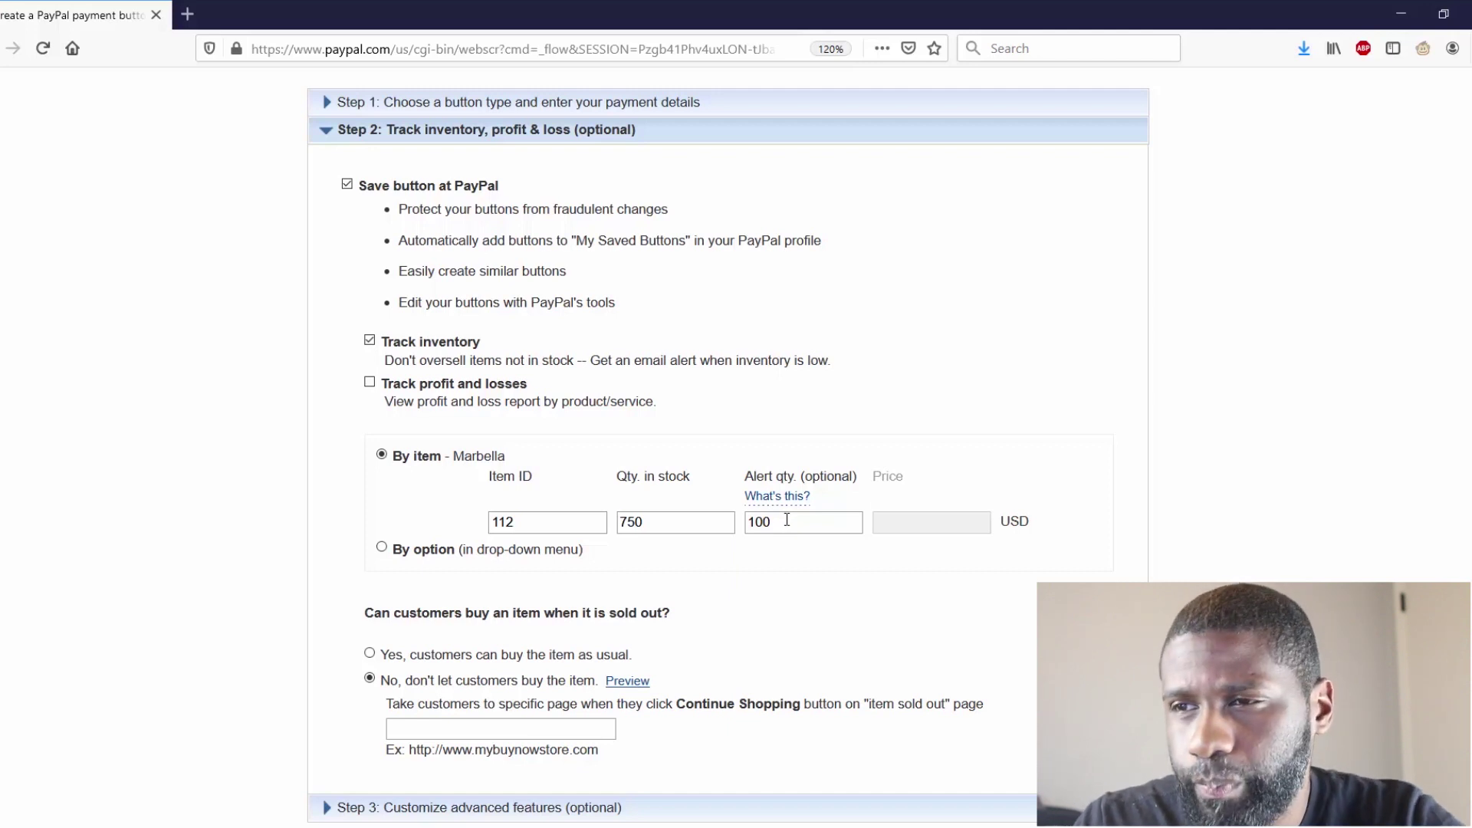
scroll(767, 529, down, 1)
scroll(705, 499, down, 1)
scroll(498, 429, down, 1)
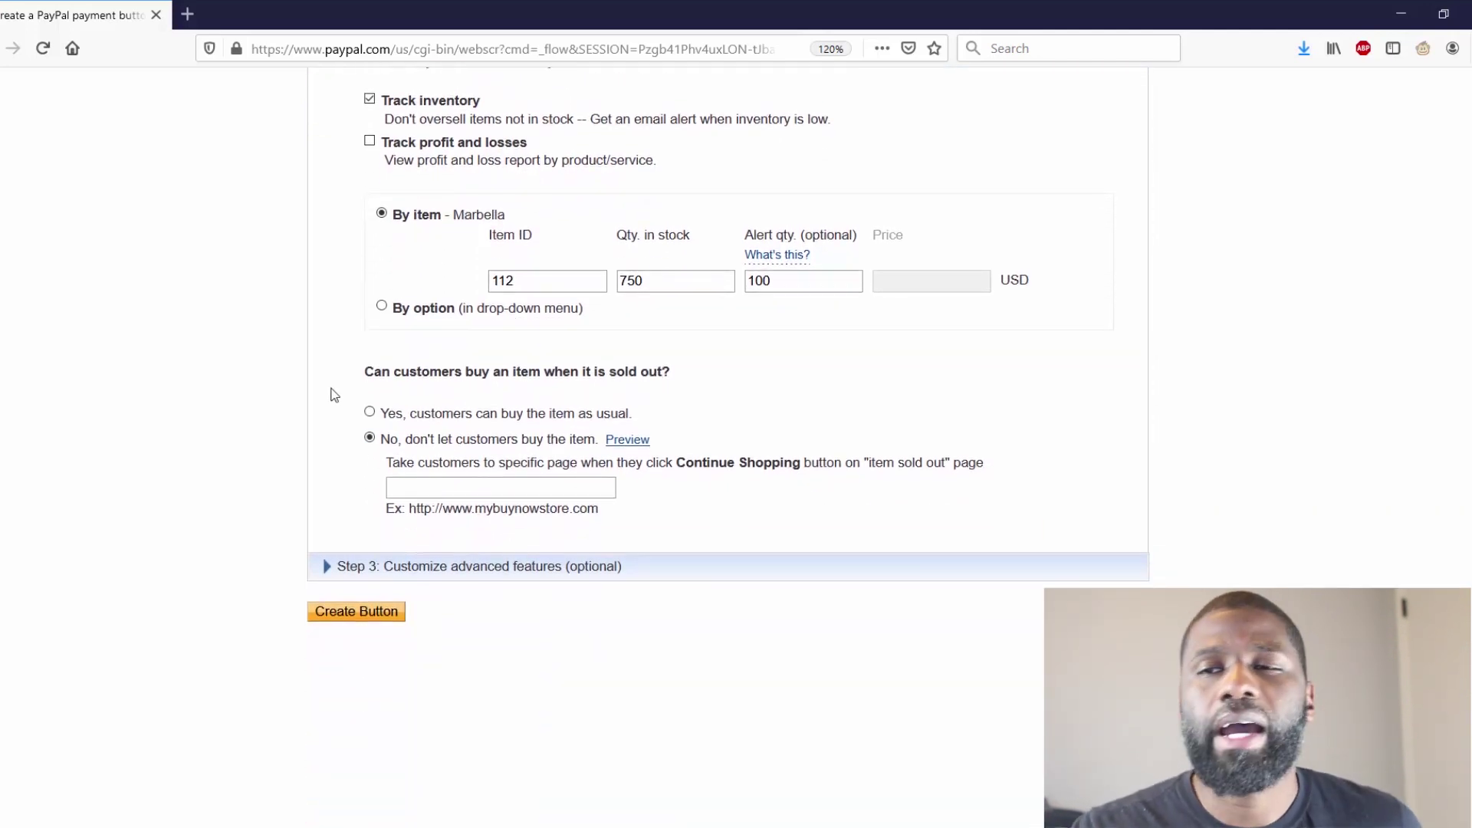
click(369, 412)
scroll(370, 412, up, 1)
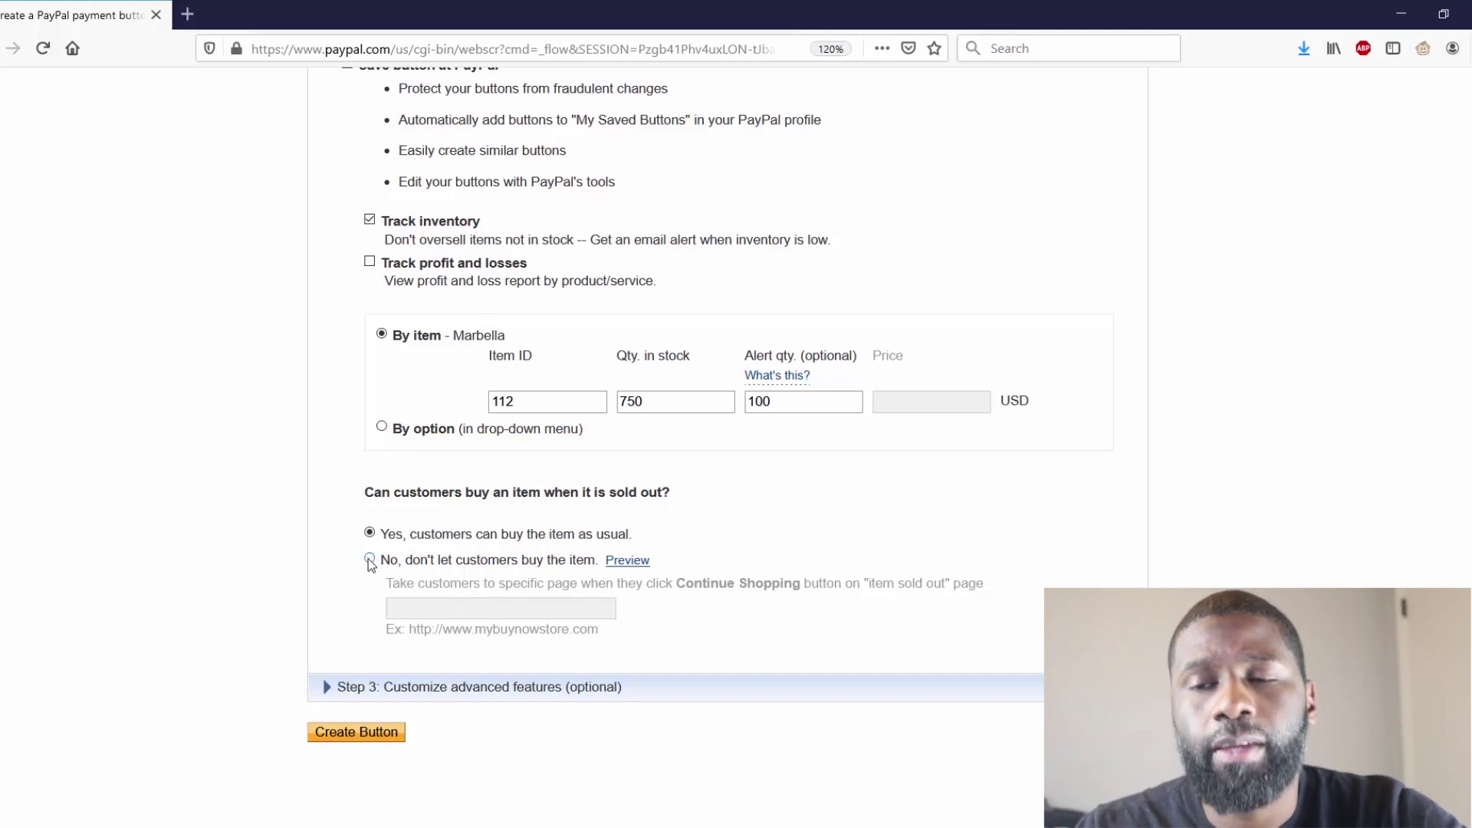
click(370, 560)
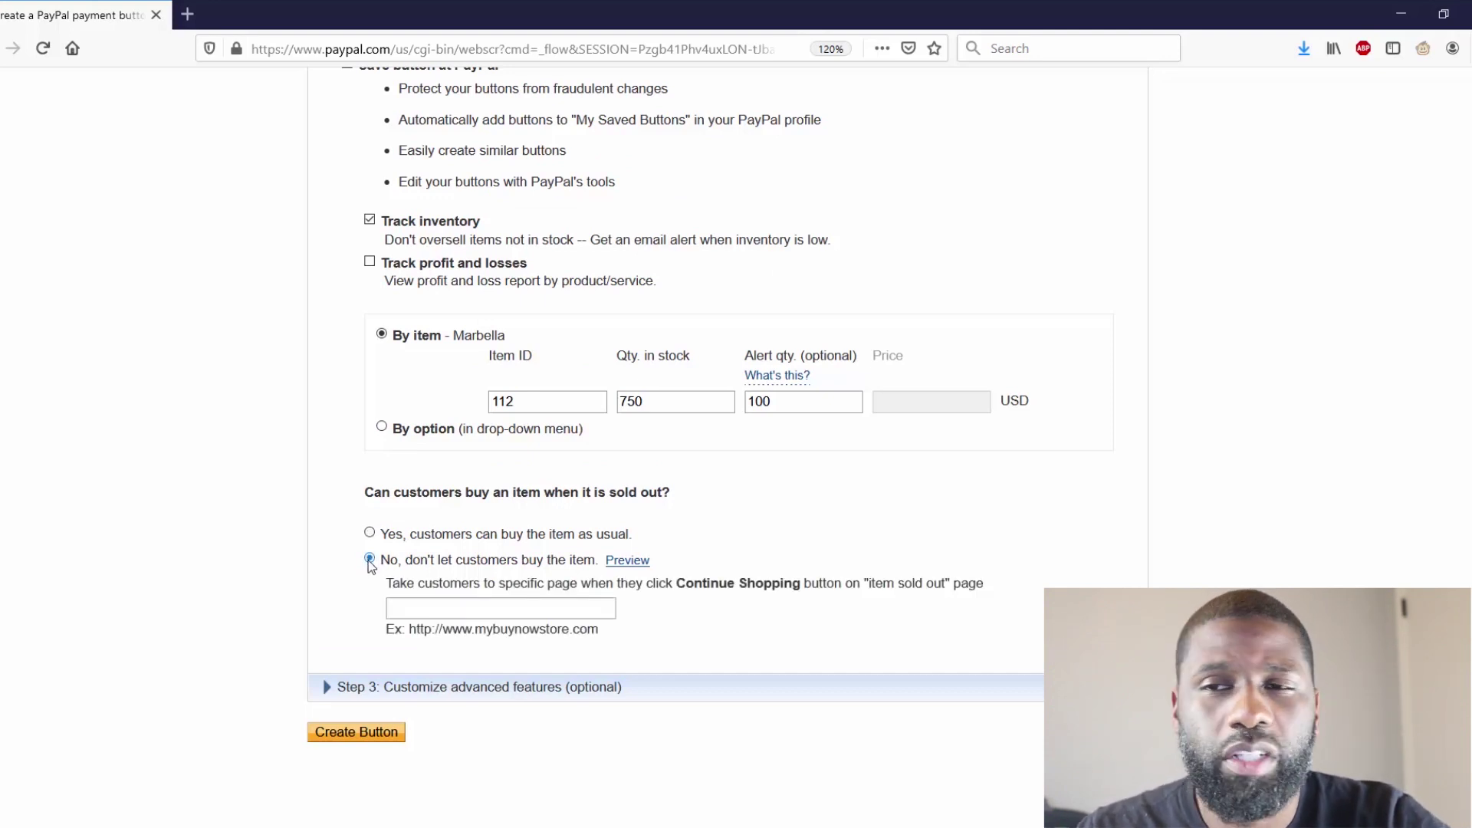
click(410, 606)
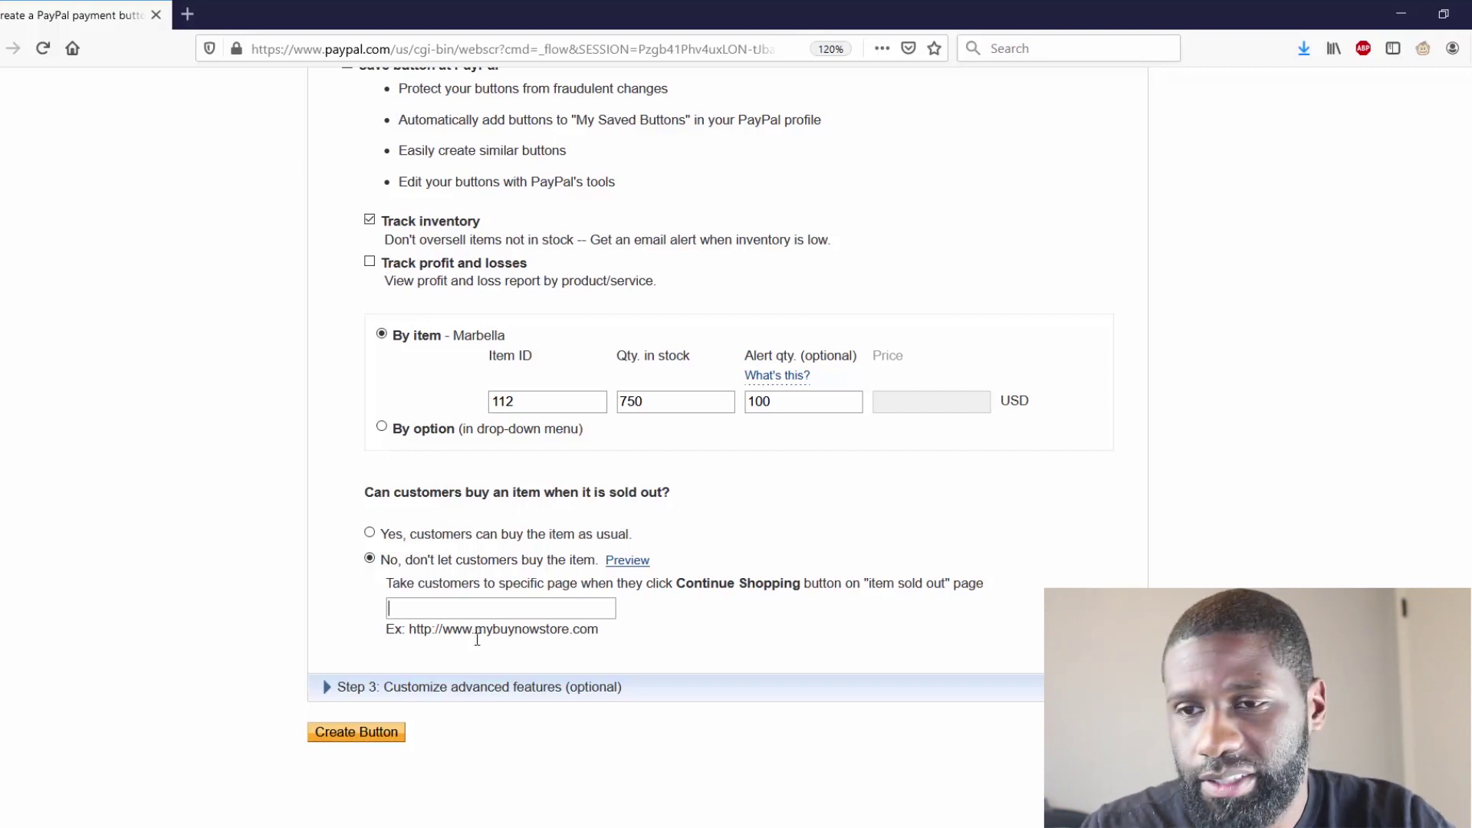
Step: Expand advanced features, leaving the cancel and finish checkout return URLs off
click(483, 694)
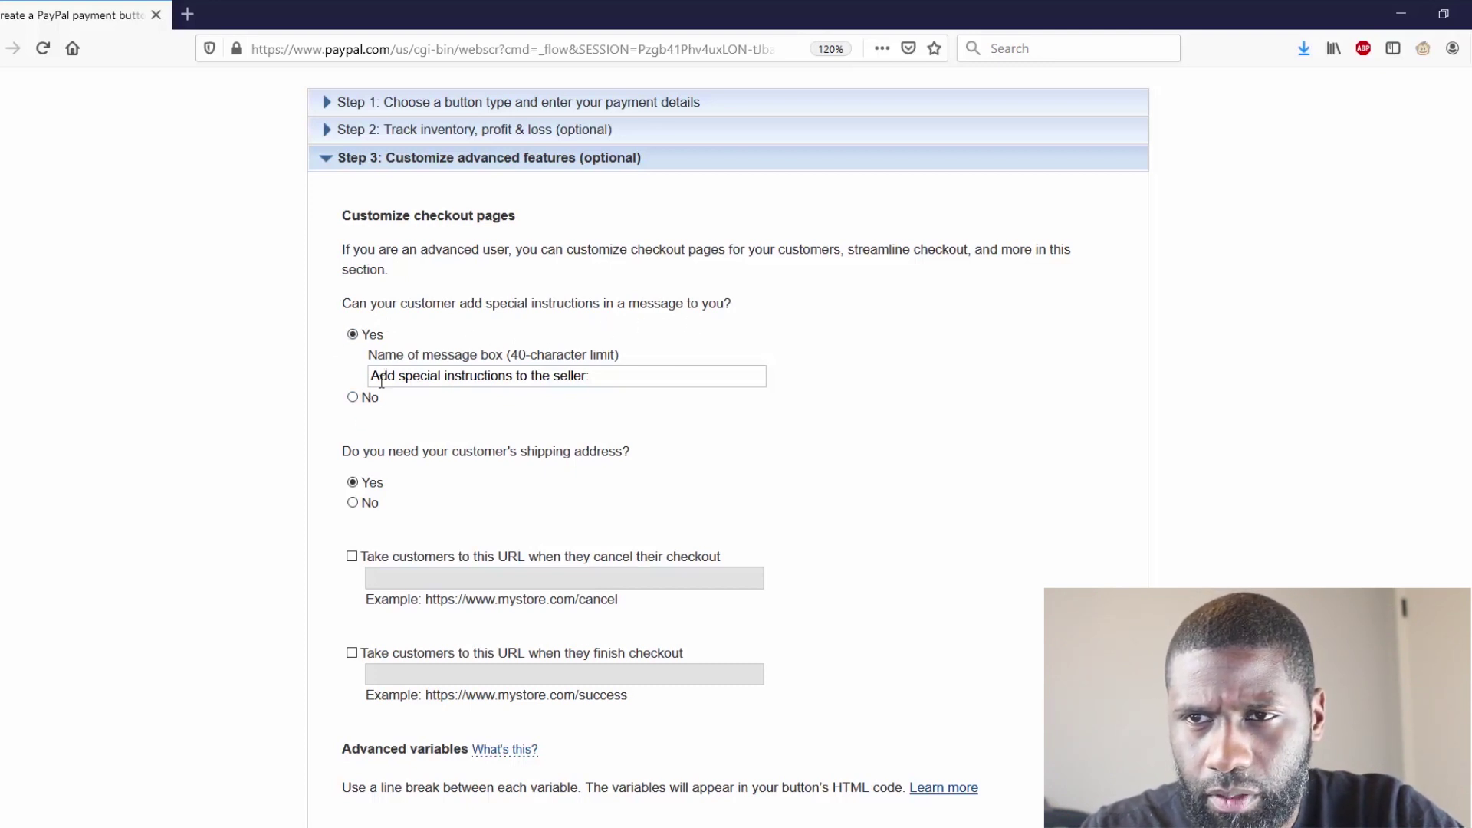
scroll(363, 397, down, 3)
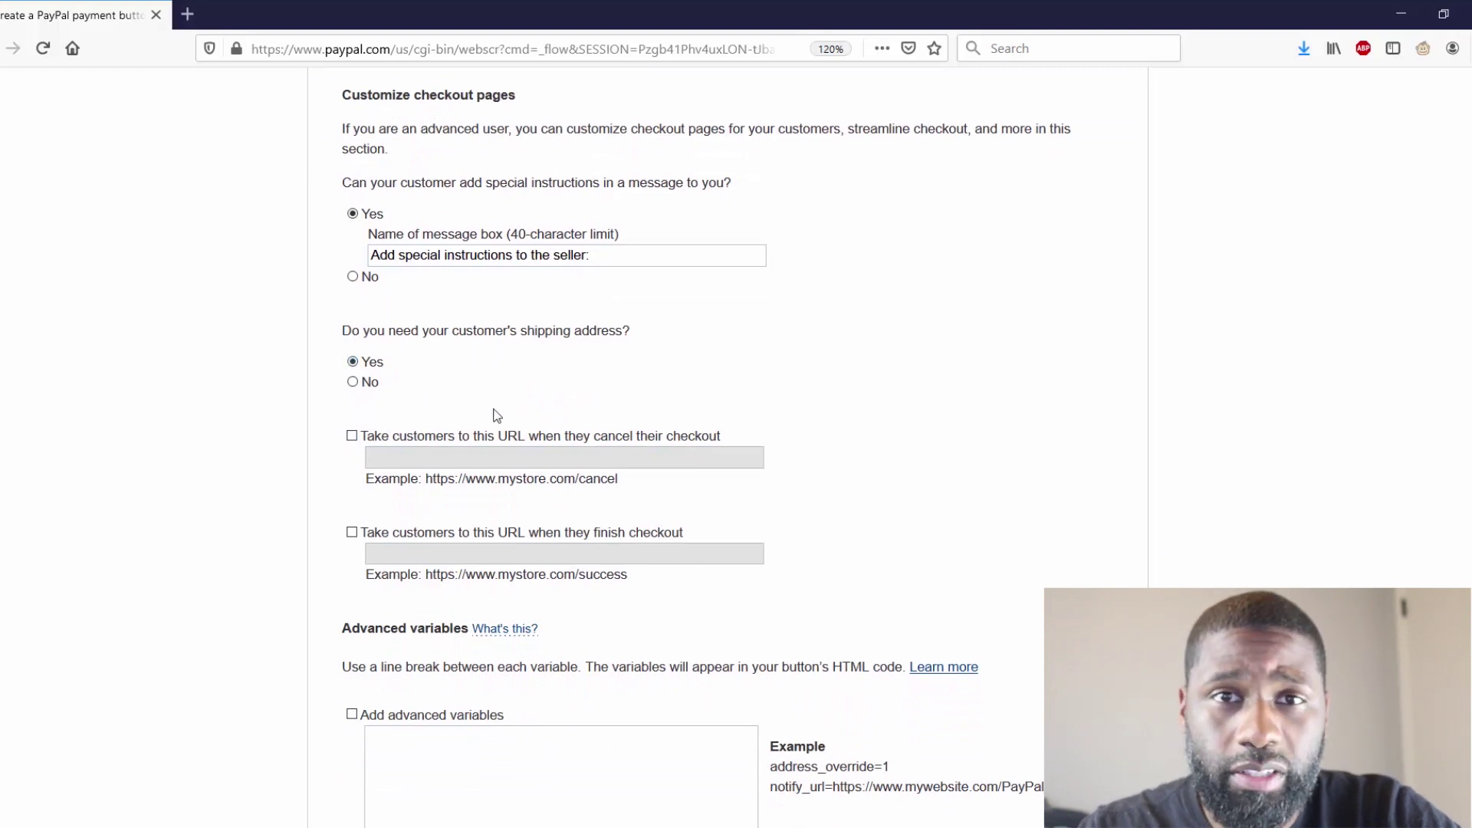
scroll(496, 415, down, 3)
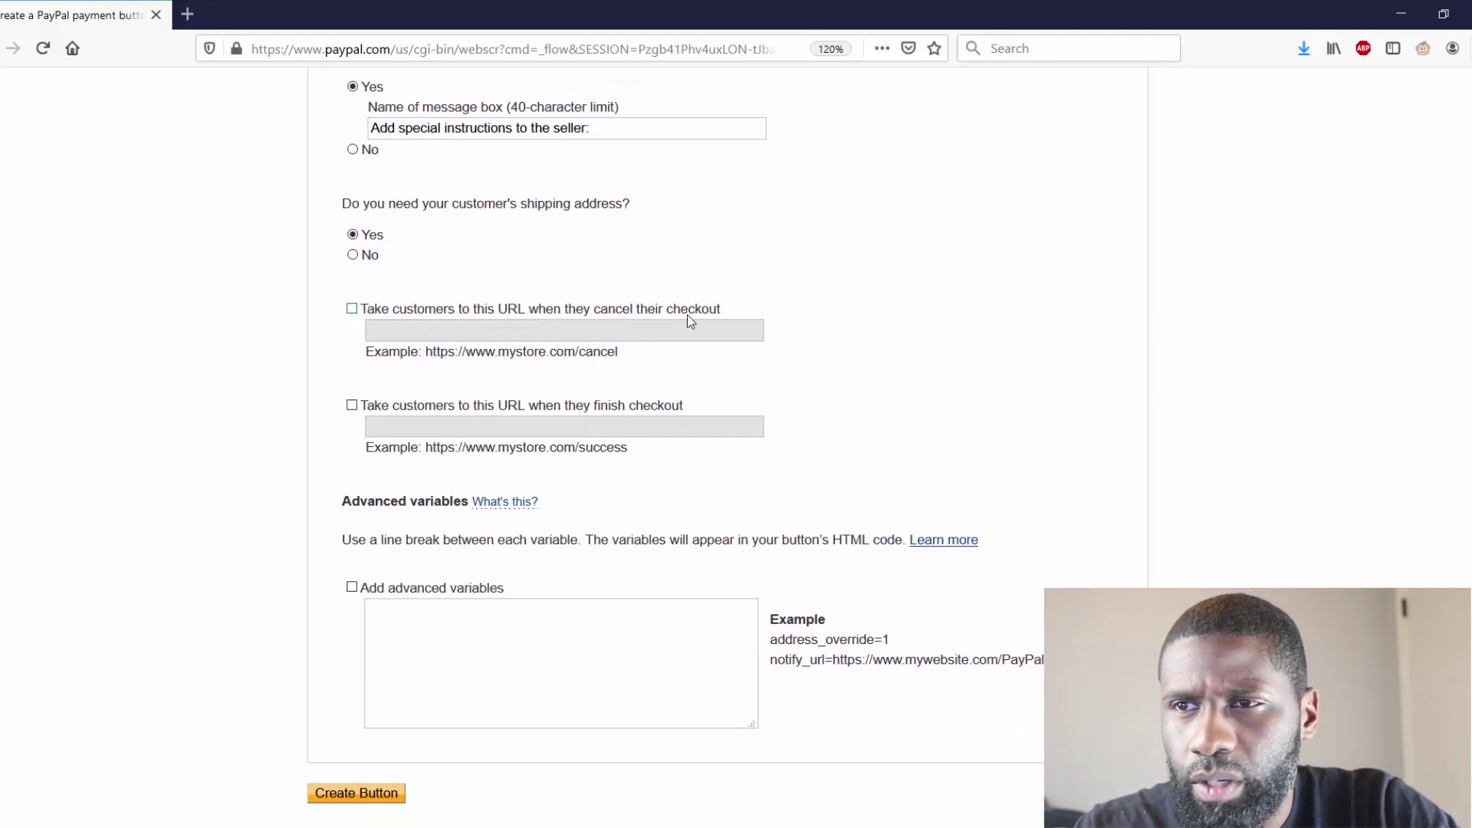
click(352, 310)
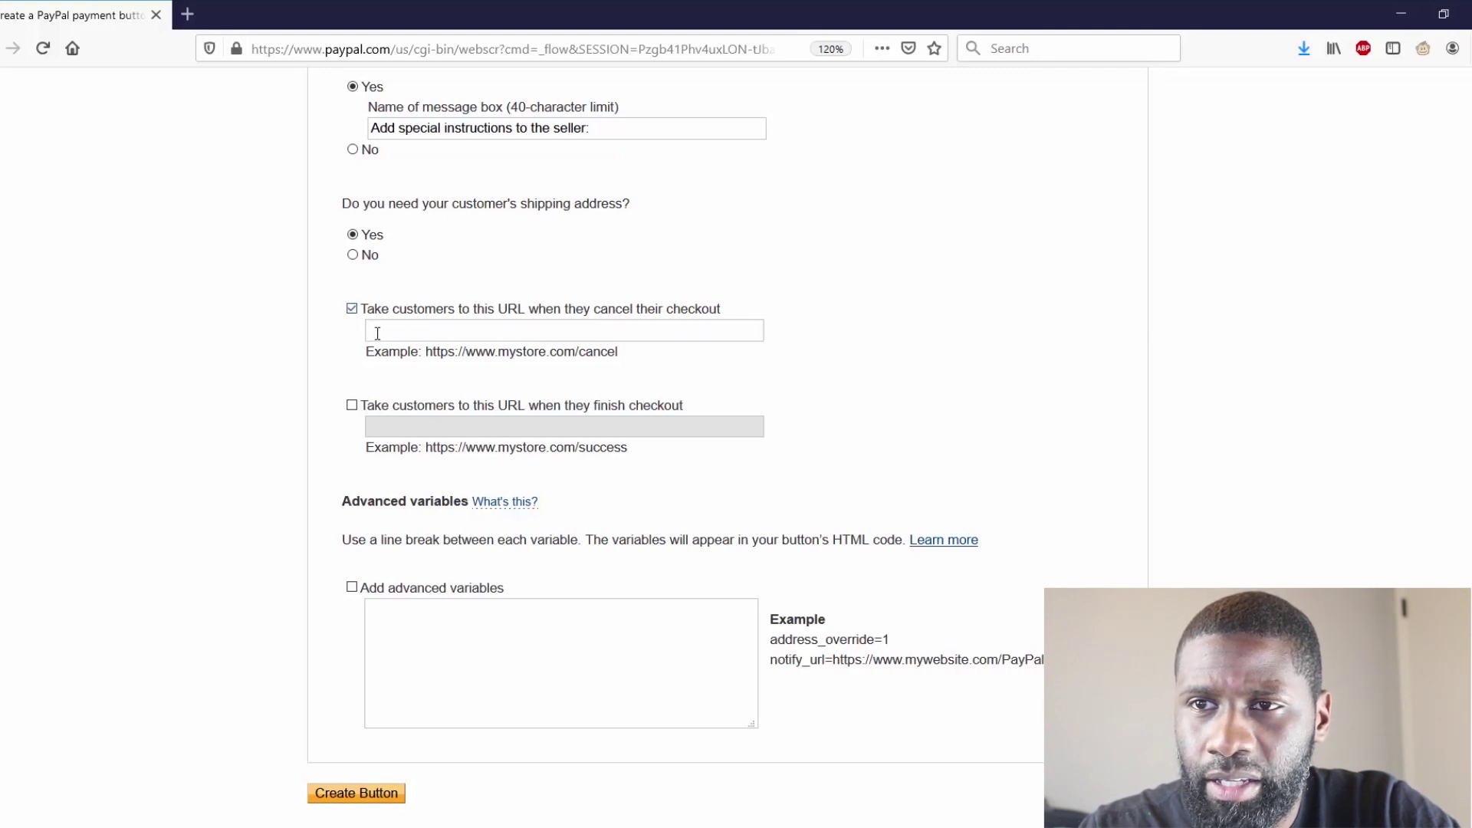
click(373, 331)
click(352, 310)
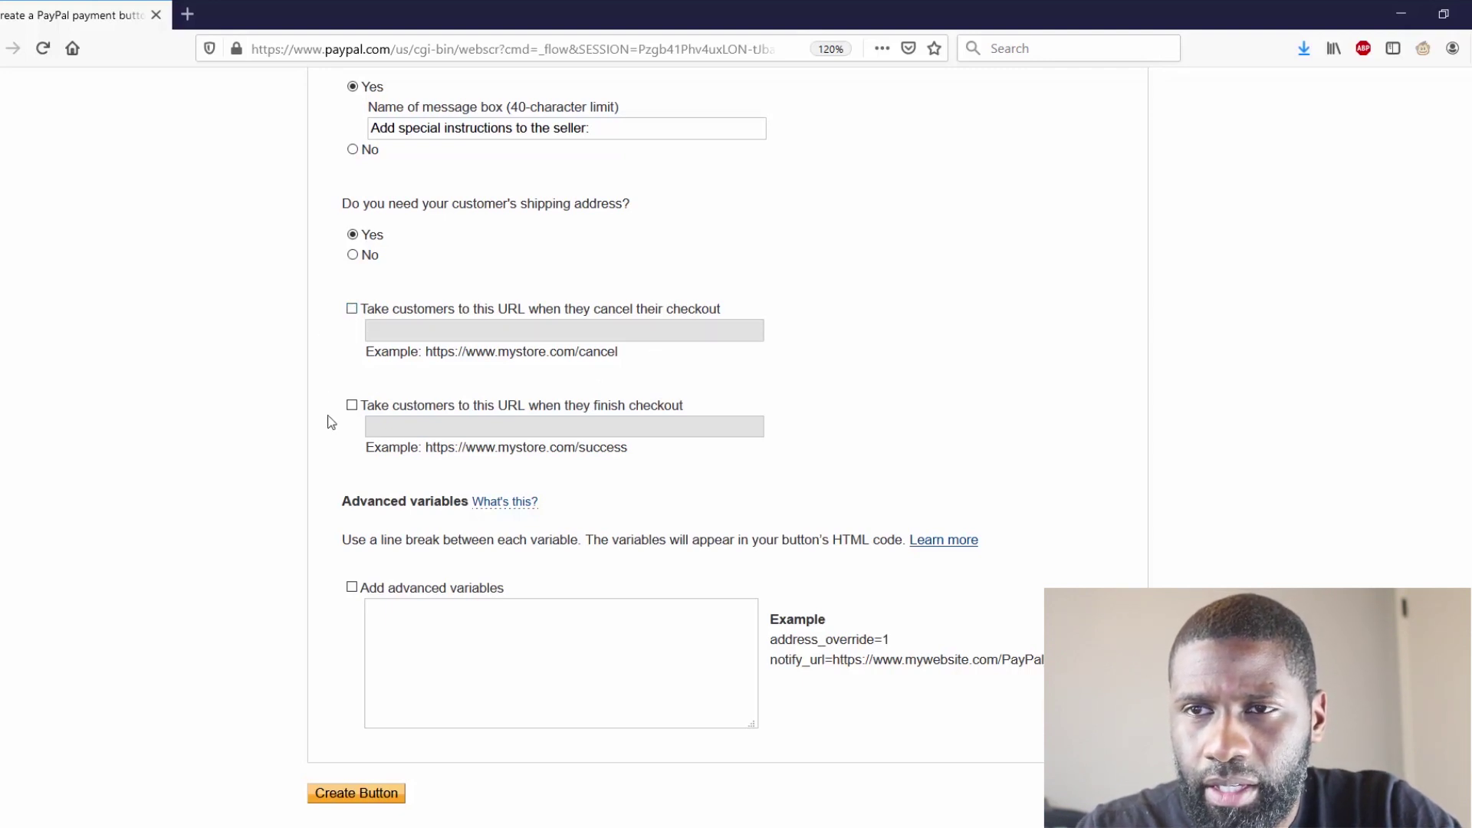
click(352, 405)
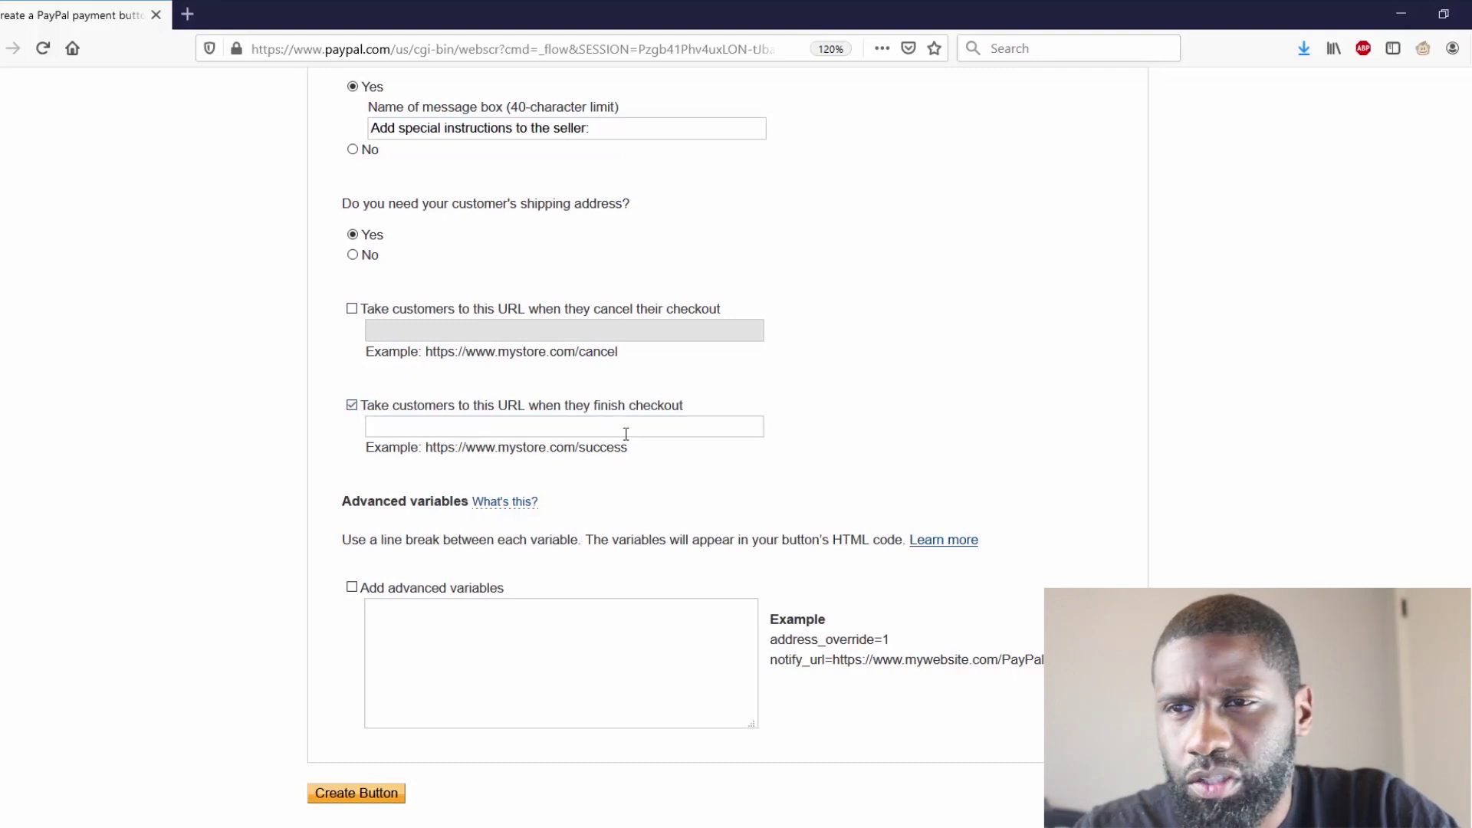
click(376, 426)
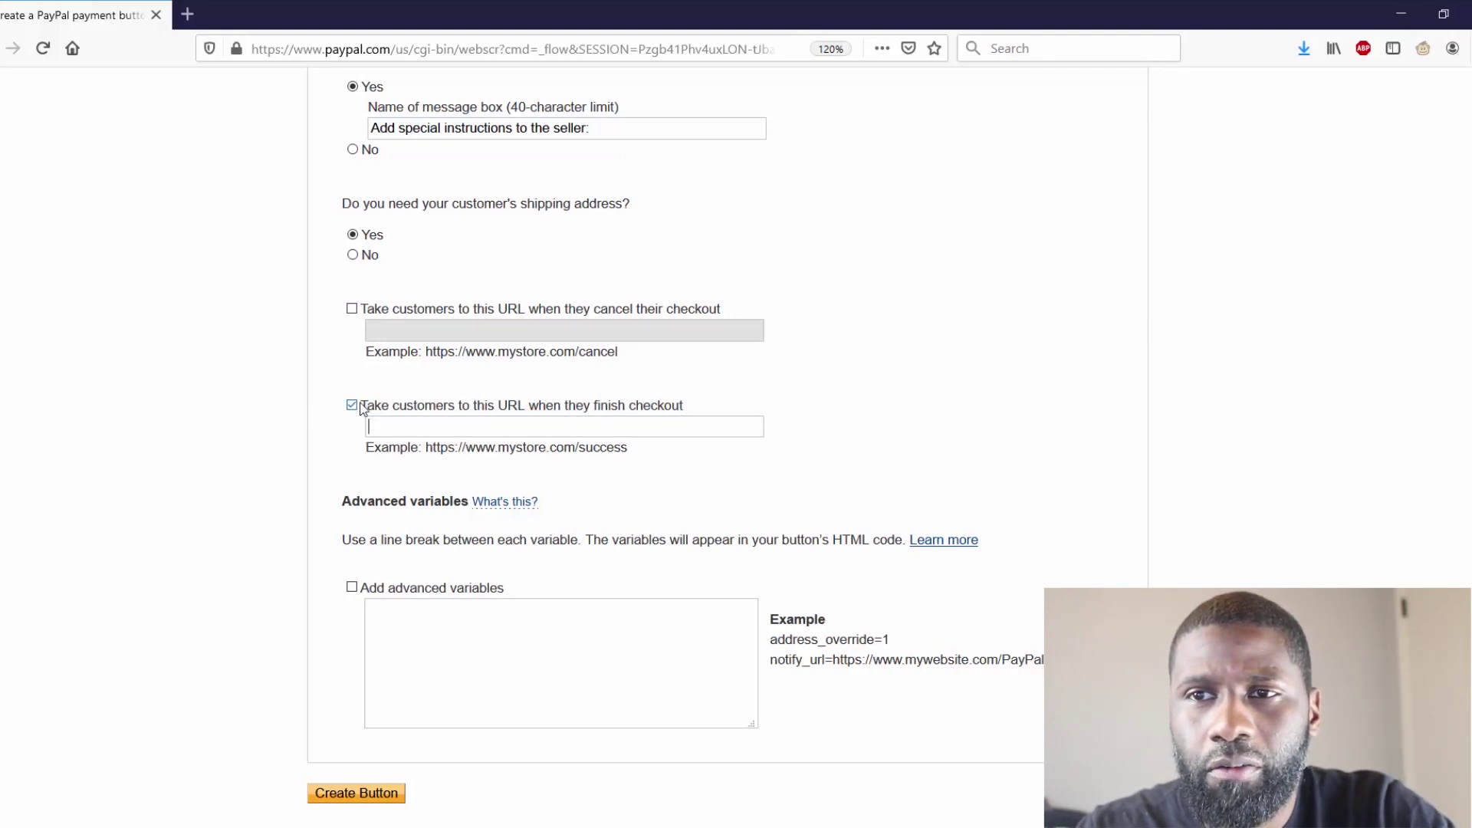
click(352, 405)
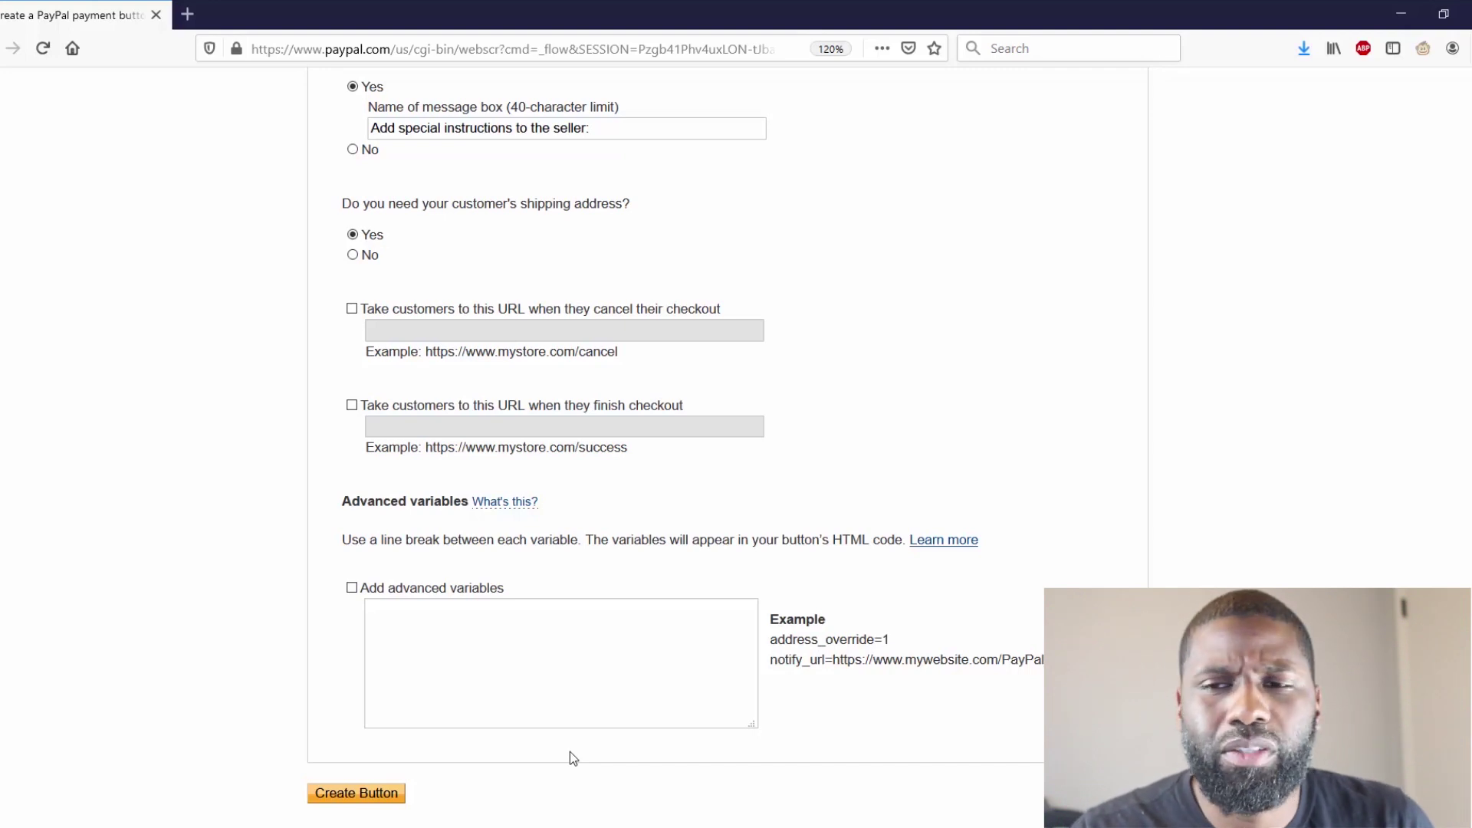
Step: Generate the Marbella Add to Cart button and preview its Date Range price choices
click(370, 797)
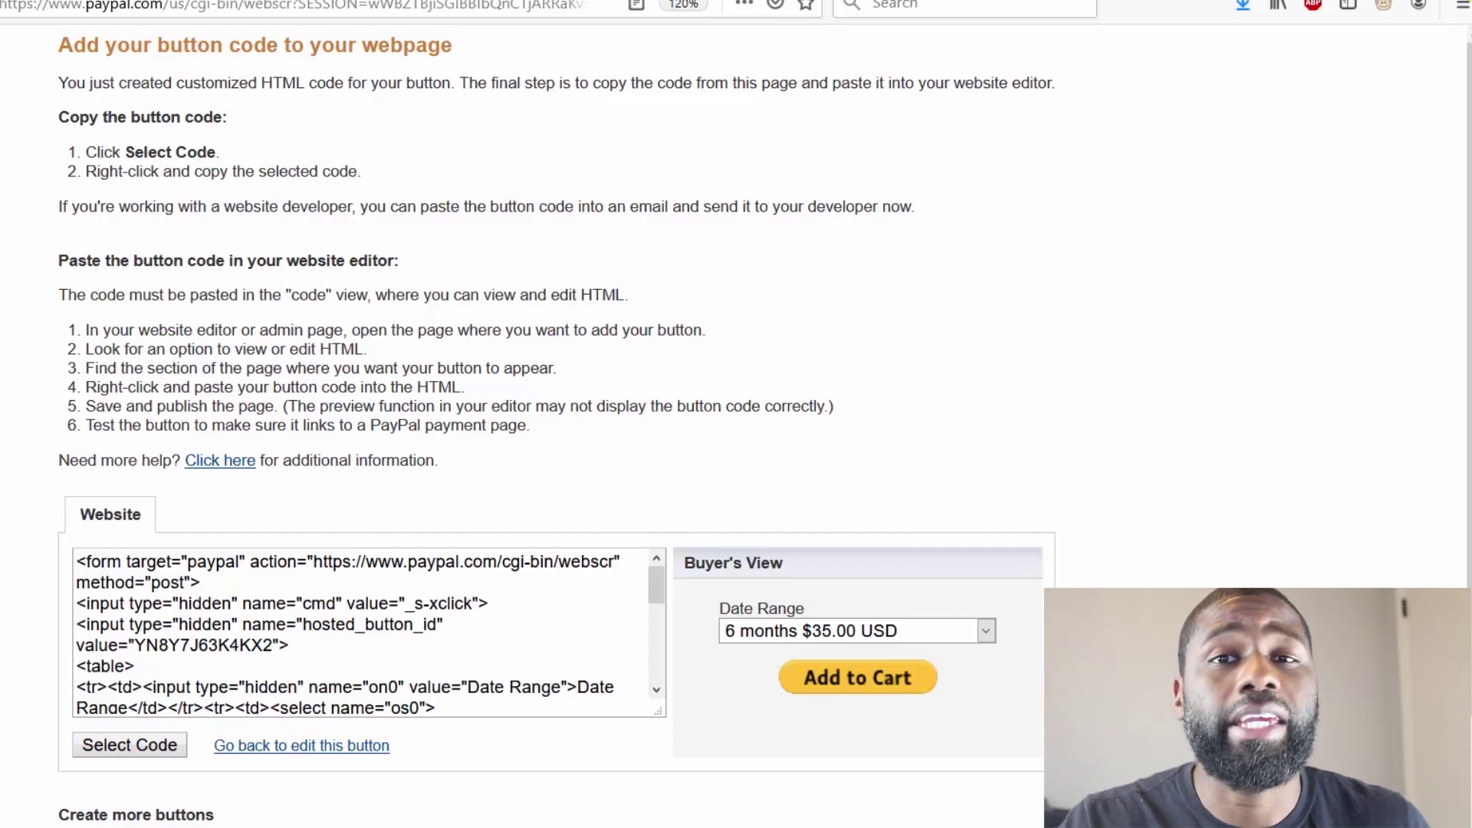
scroll(426, 276, down, 3)
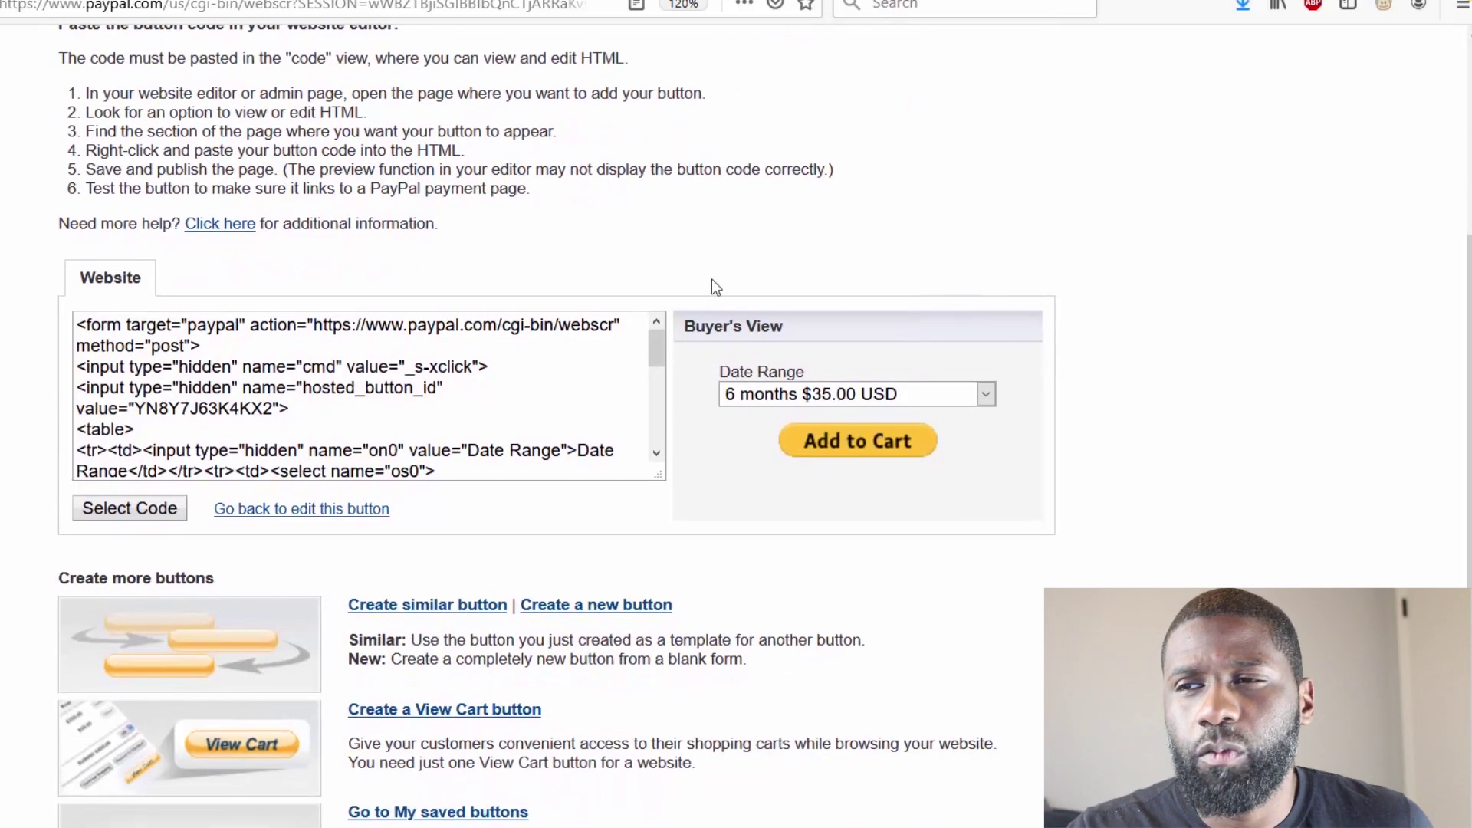
click(988, 400)
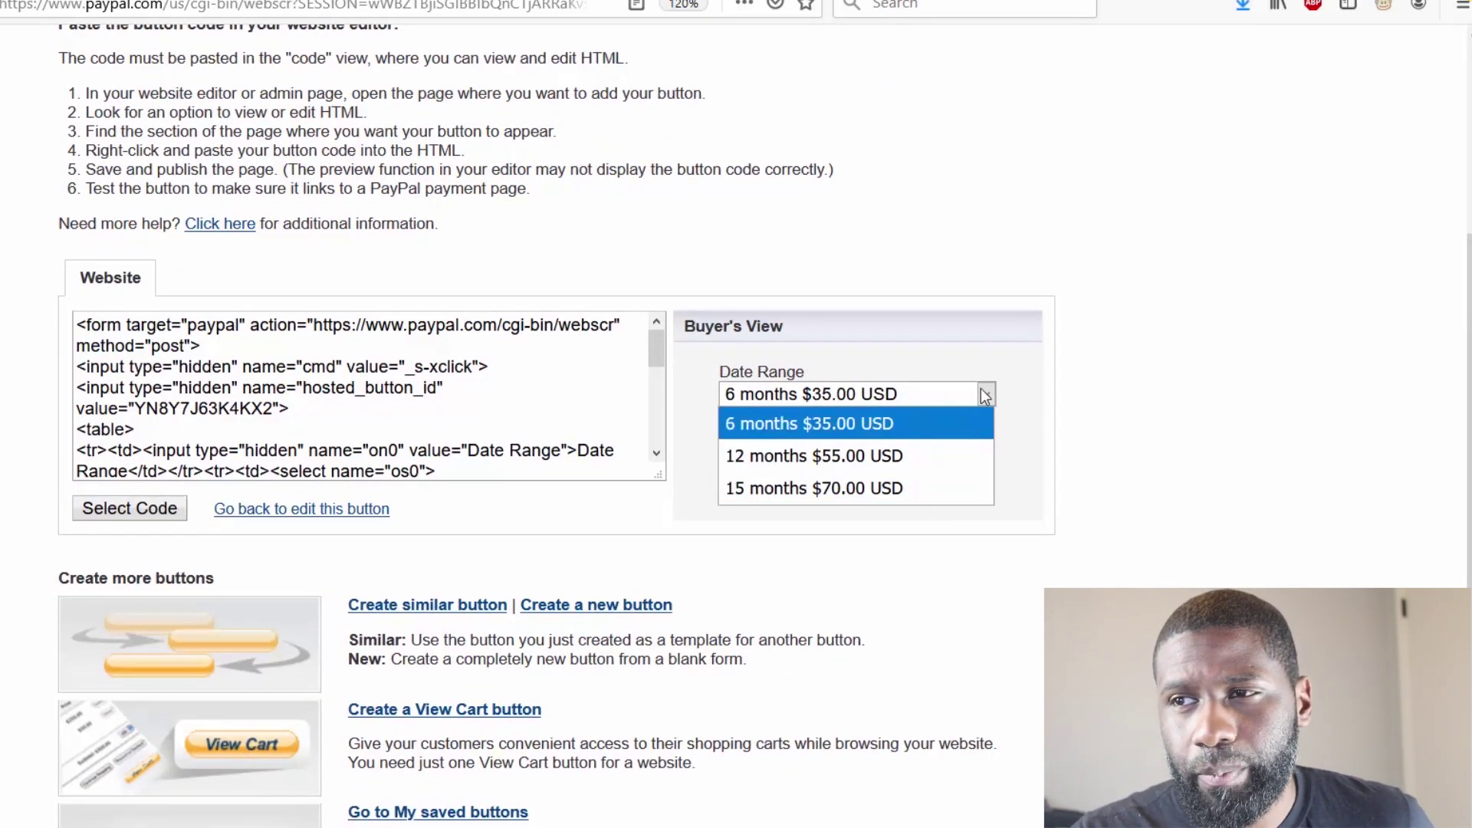
click(986, 396)
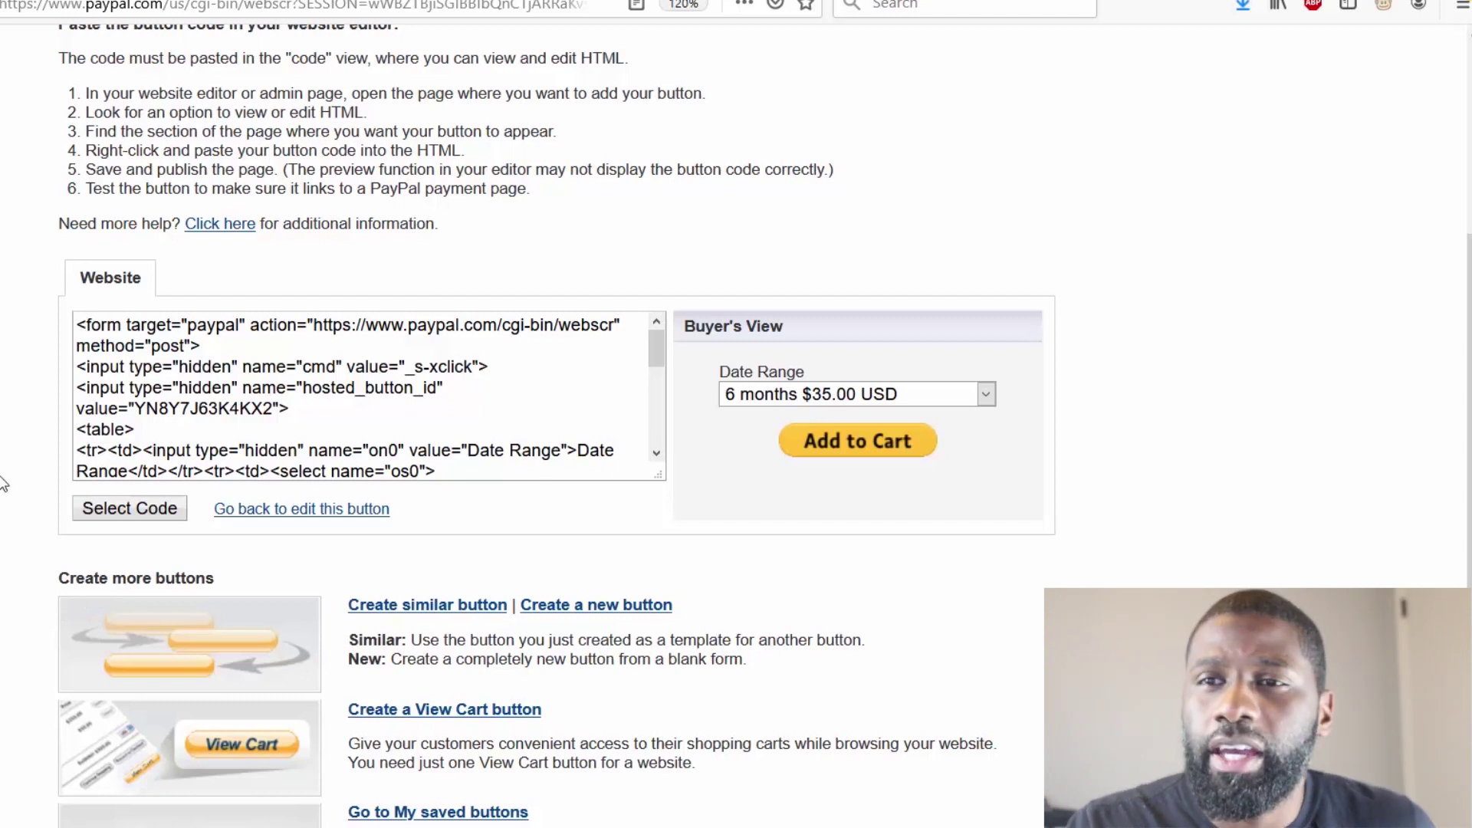
Step: Select the entire Marbella button HTML in the Website code box
click(129, 509)
scroll(127, 360, up, 2)
scroll(127, 360, up, 3)
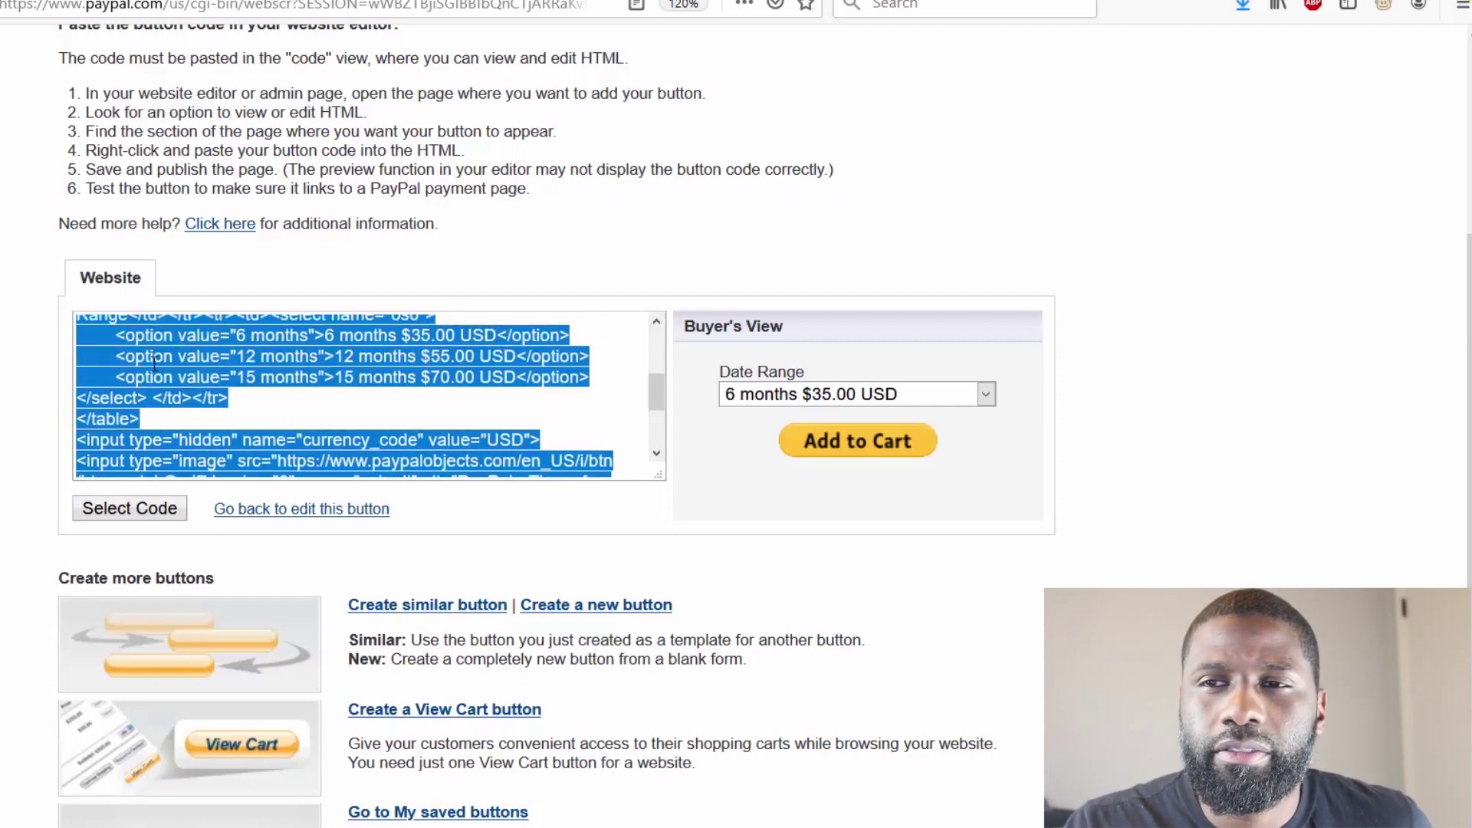
scroll(21, 372, up, 3)
scroll(22, 372, up, 2)
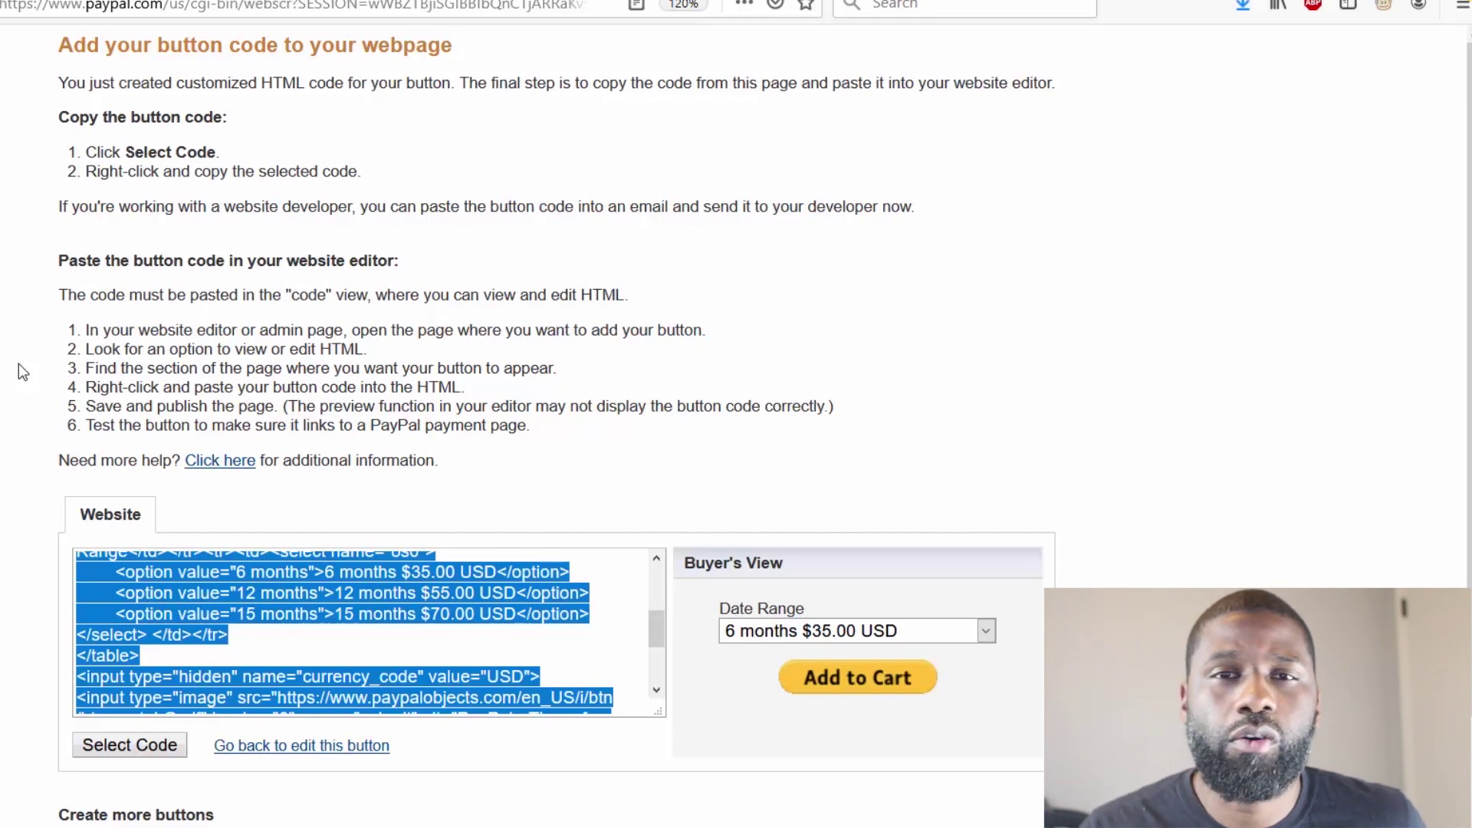
scroll(143, 418, down, 3)
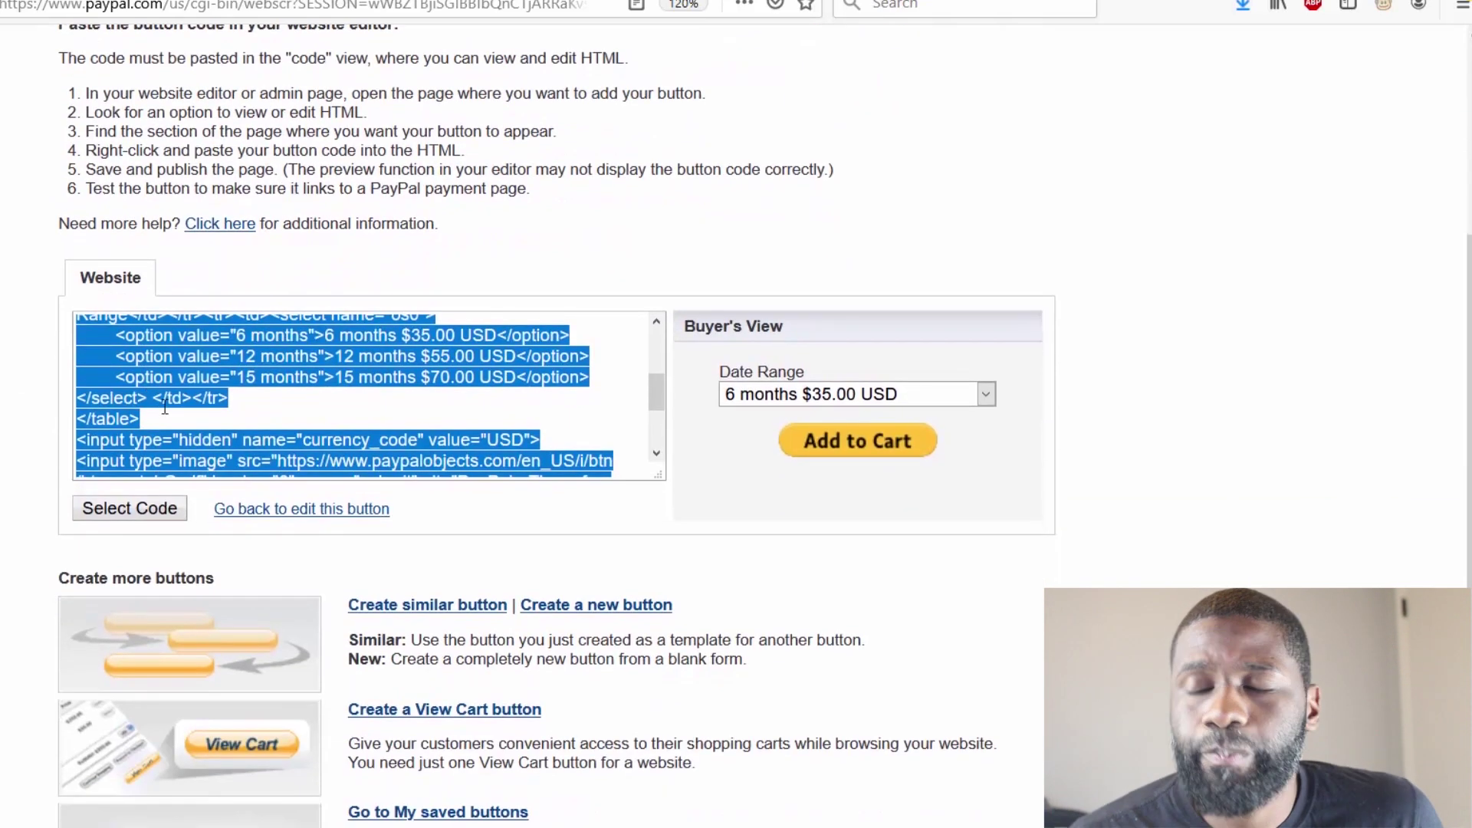